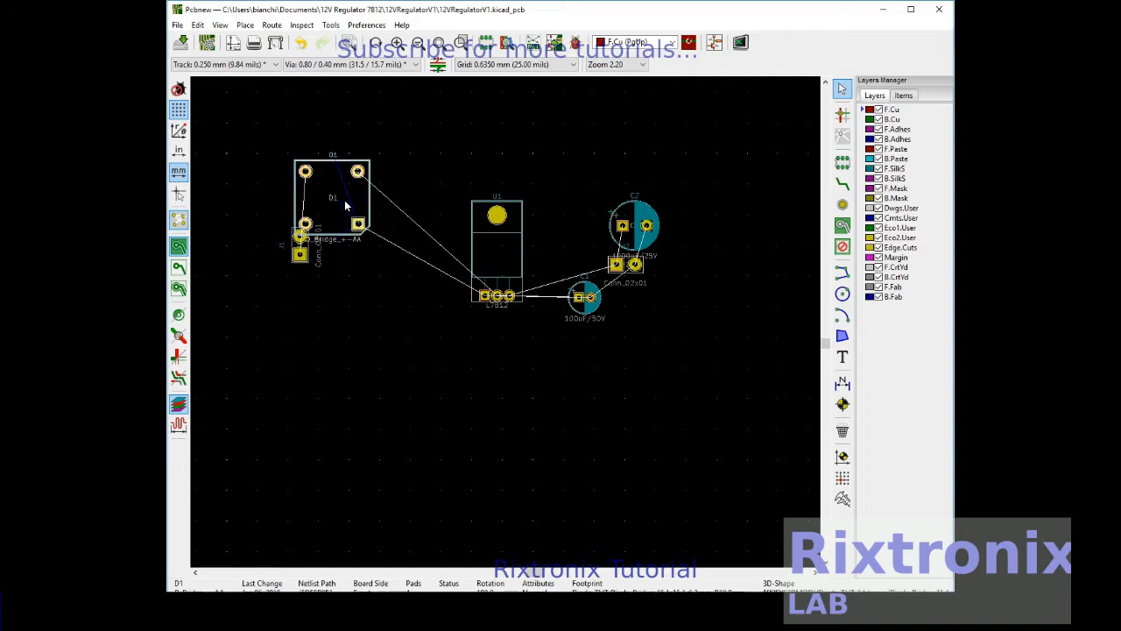
Rotate bridge rectifier D1 90° and place it between connector J1 and regulator U1, and shift U1 toward capacitor C2
{"action": "key", "text": "m"}
{"action": "key", "text": "r"}
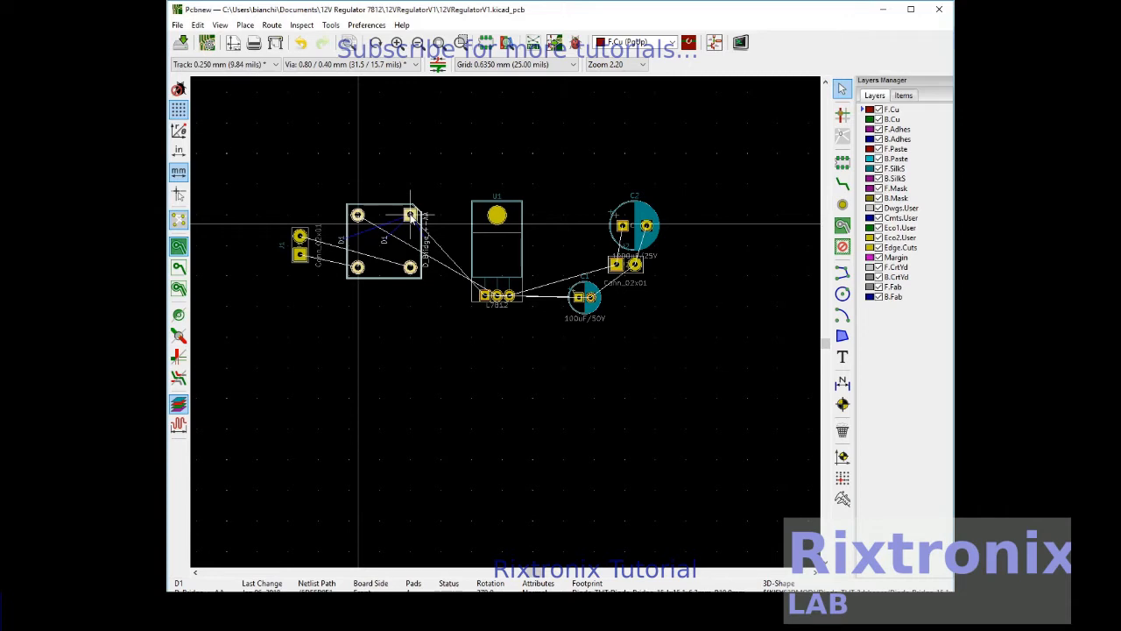
{"action": "left_click", "coordinate": [408, 222]}
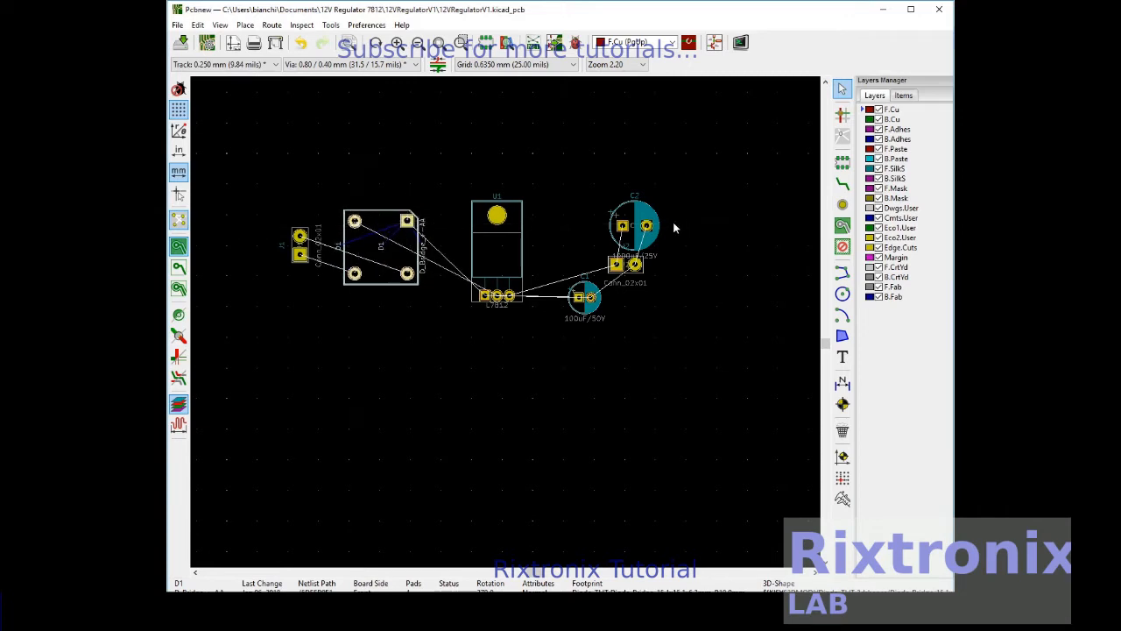
{"action": "left_click", "coordinate": [509, 254]}
{"action": "left_click_drag", "start_coordinate": [509, 253], "coordinate": [541, 236]}
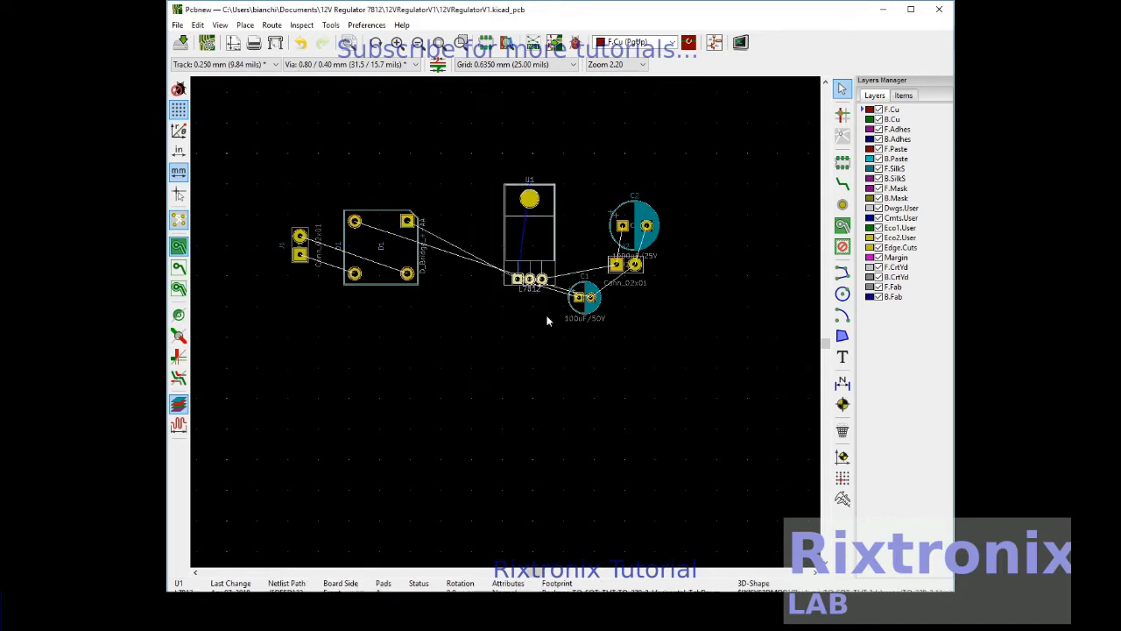
Move capacitor C1 between D1 and U1, rotated so its square pad is on top
{"action": "left_click_drag", "start_coordinate": [586, 308], "coordinate": [480, 254]}
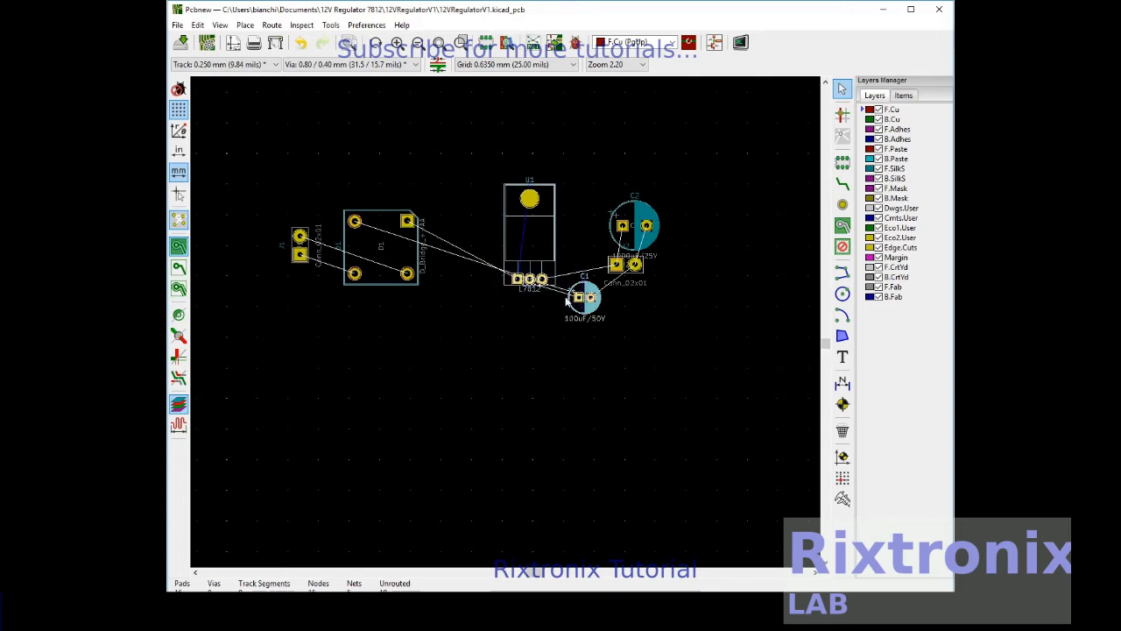
{"action": "left_click", "coordinate": [588, 307]}
{"action": "left_click", "coordinate": [589, 299]}
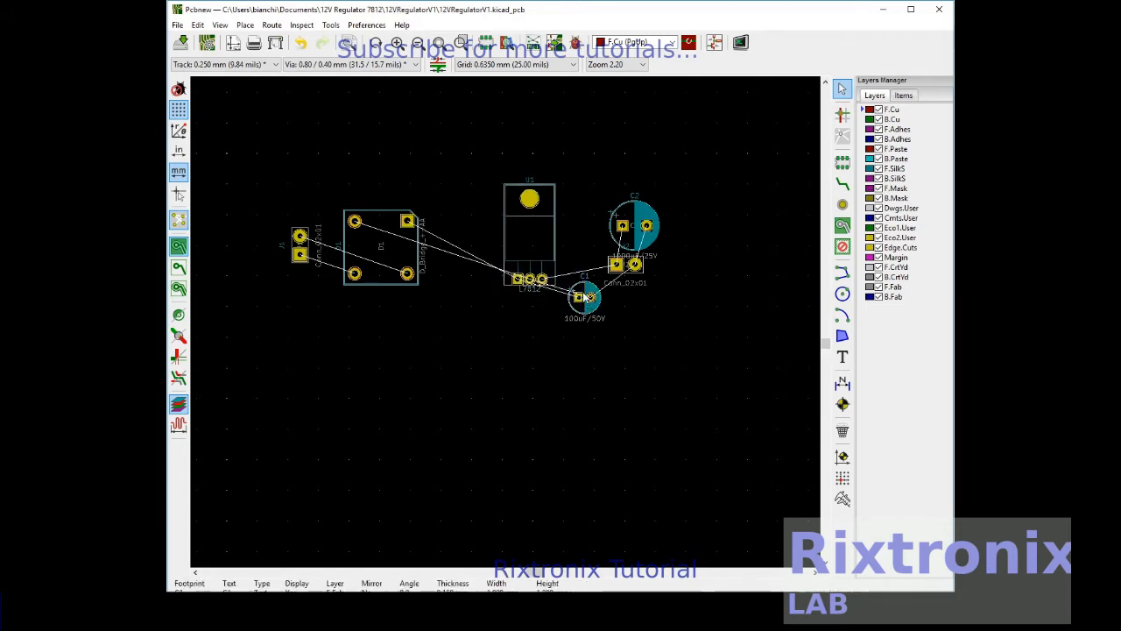
{"action": "left_click", "coordinate": [584, 293]}
{"action": "left_click_drag", "start_coordinate": [589, 298], "coordinate": [469, 236]}
{"action": "key", "text": "r"}
Rotate capacitor C2 so its square pad is on top and place it just right of regulator U1
{"action": "left_click", "coordinate": [638, 222]}
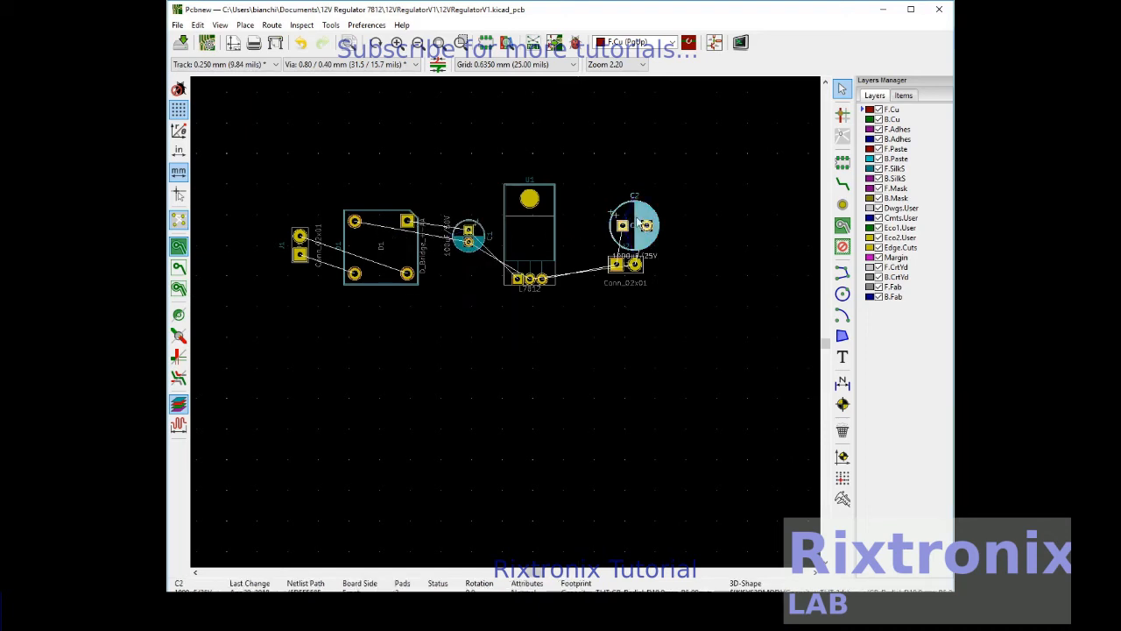
{"action": "key", "text": "m"}
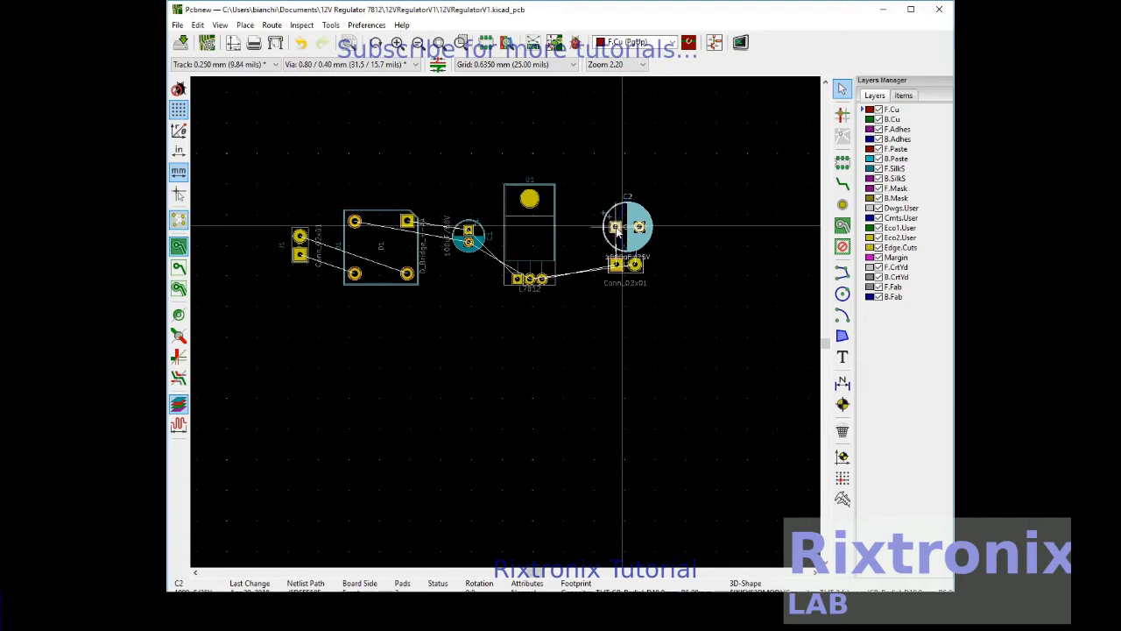
{"action": "key", "text": "r"}
{"action": "key", "text": "r"}
{"action": "key", "text": "r"}
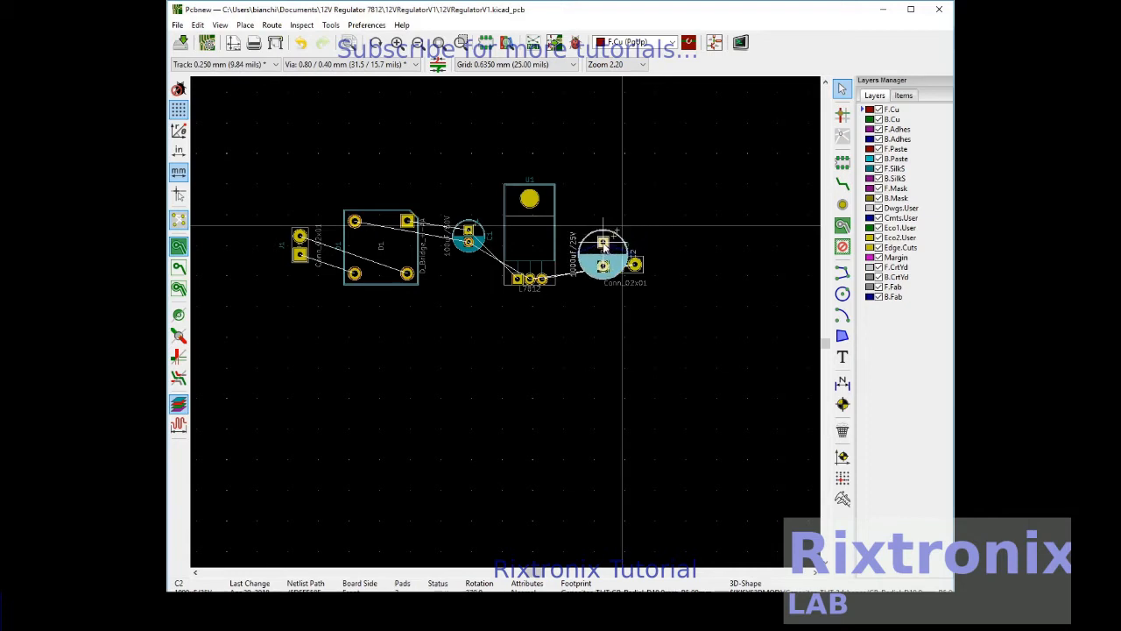
{"action": "left_click", "coordinate": [595, 237]}
{"action": "key", "text": "m"}
{"action": "left_click", "coordinate": [596, 229]}
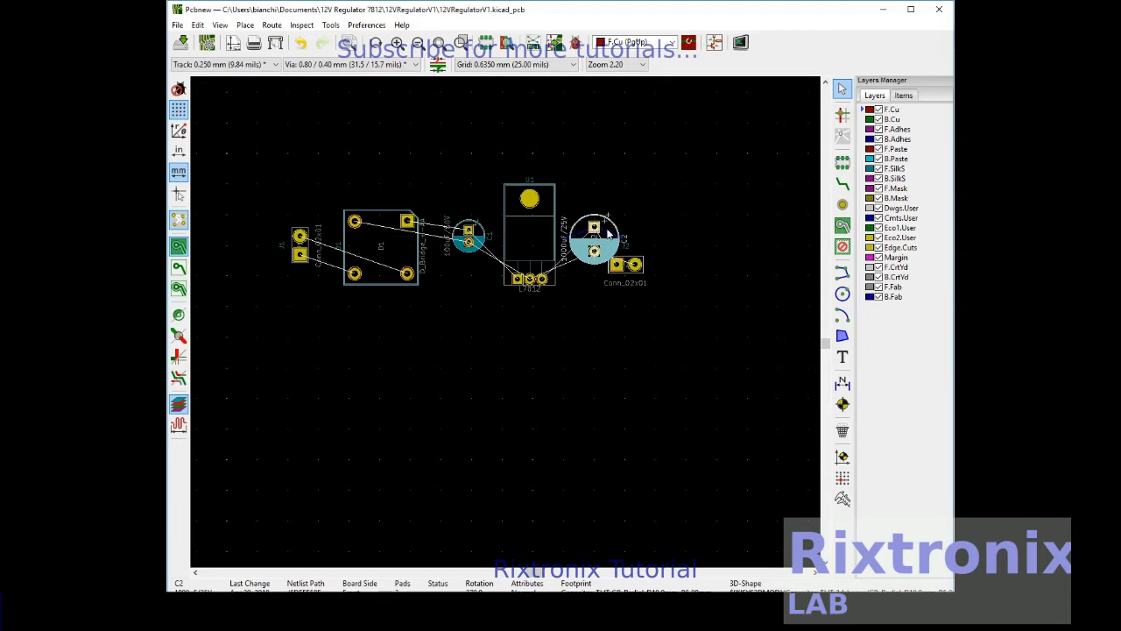
Rotate connector J2 upright with its square pad on top and place it right of C2, aligned with C2's pads
{"action": "left_click", "coordinate": [633, 270]}
{"action": "key", "text": "m"}
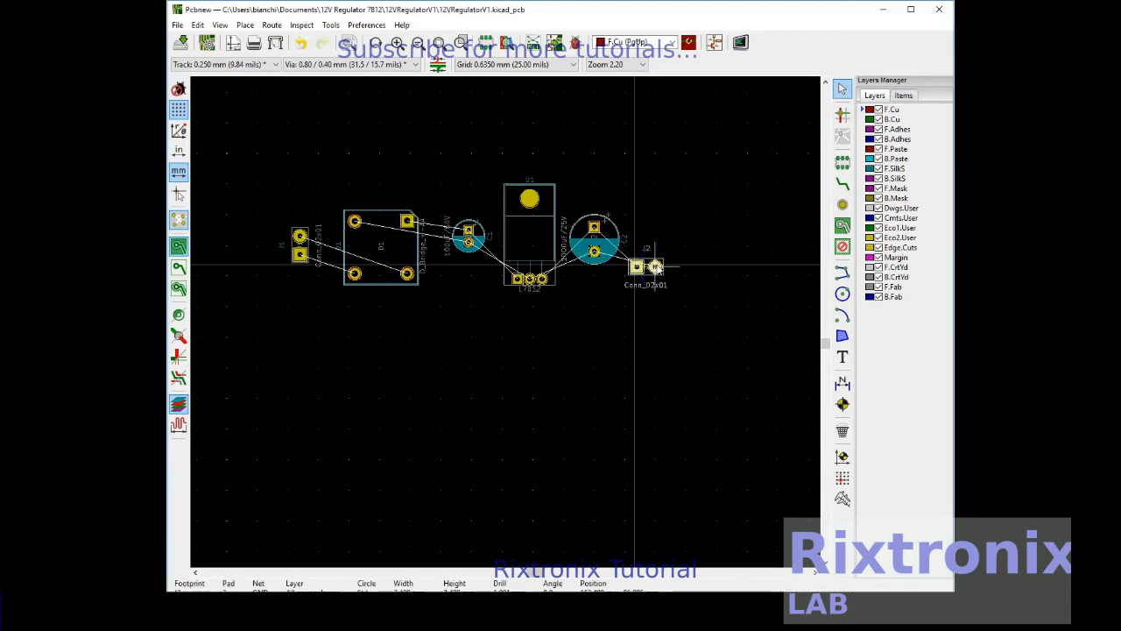
{"action": "key", "text": "r"}
{"action": "key", "text": "r"}
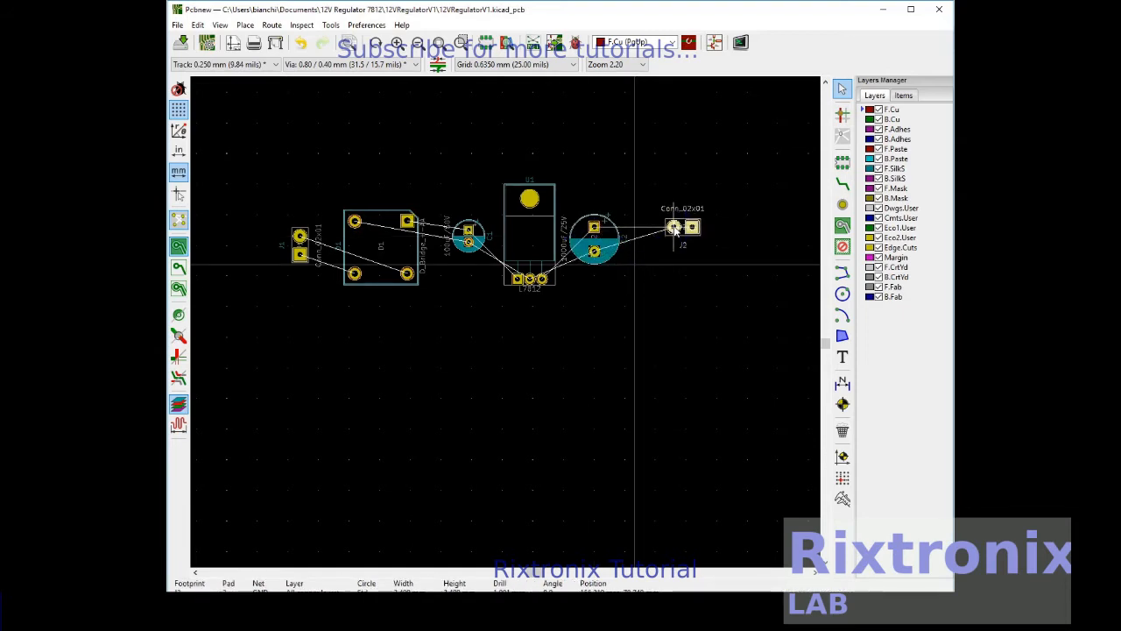
{"action": "key", "text": "r"}
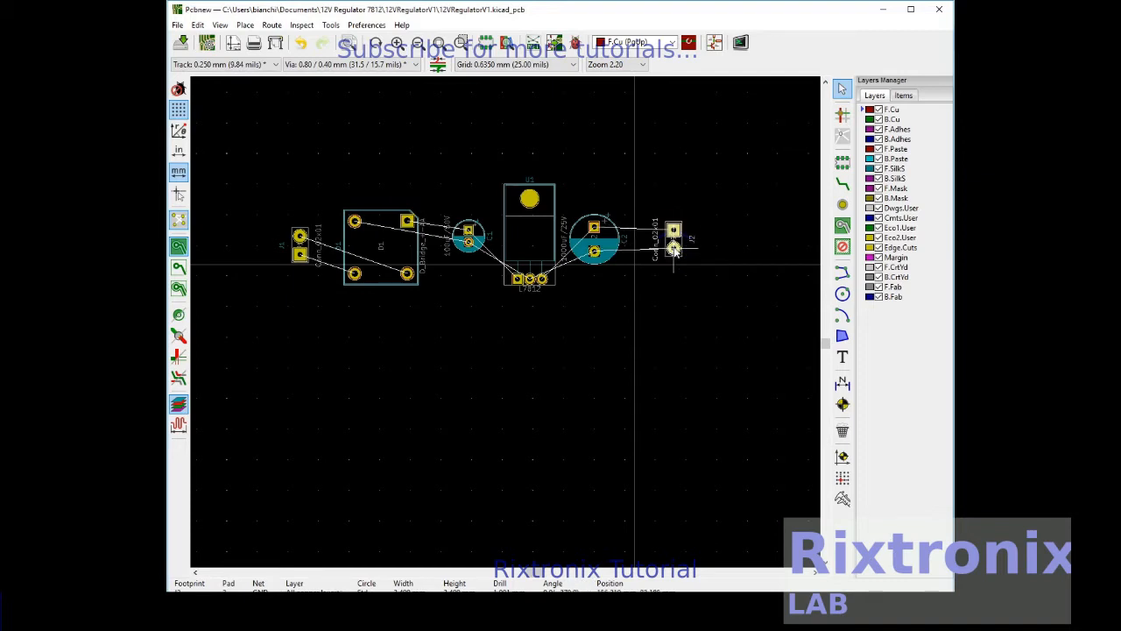
{"action": "left_click", "coordinate": [673, 250]}
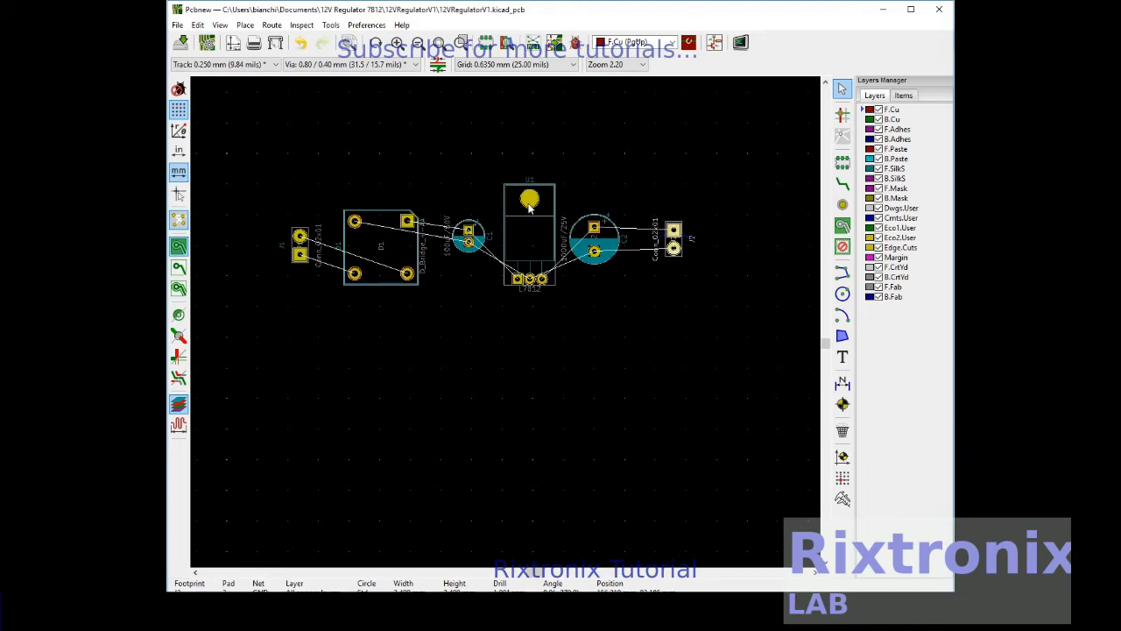
Nudge regulator U1 slightly up and left between capacitors C1 and C2
{"action": "left_click", "coordinate": [531, 248]}
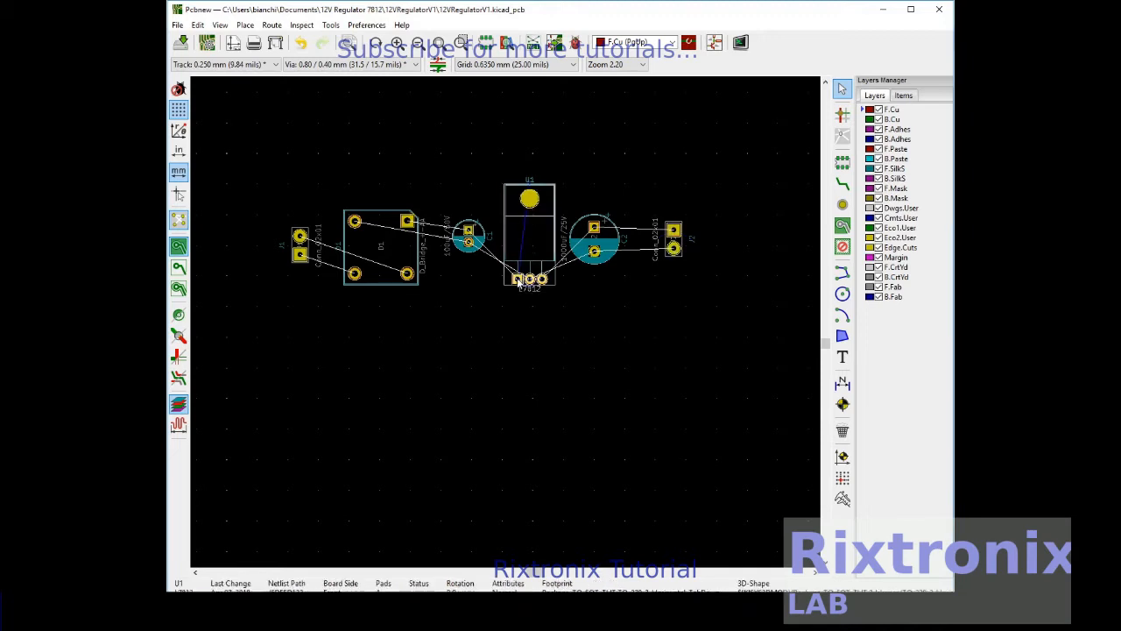
{"action": "key", "text": "m"}
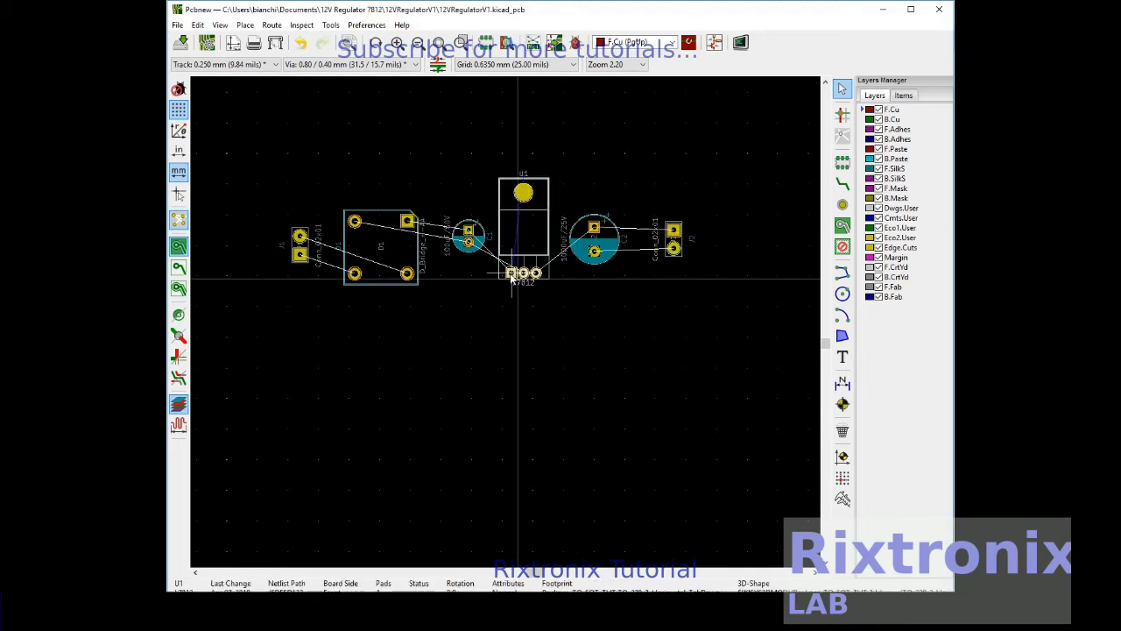
{"action": "left_click", "coordinate": [512, 278]}
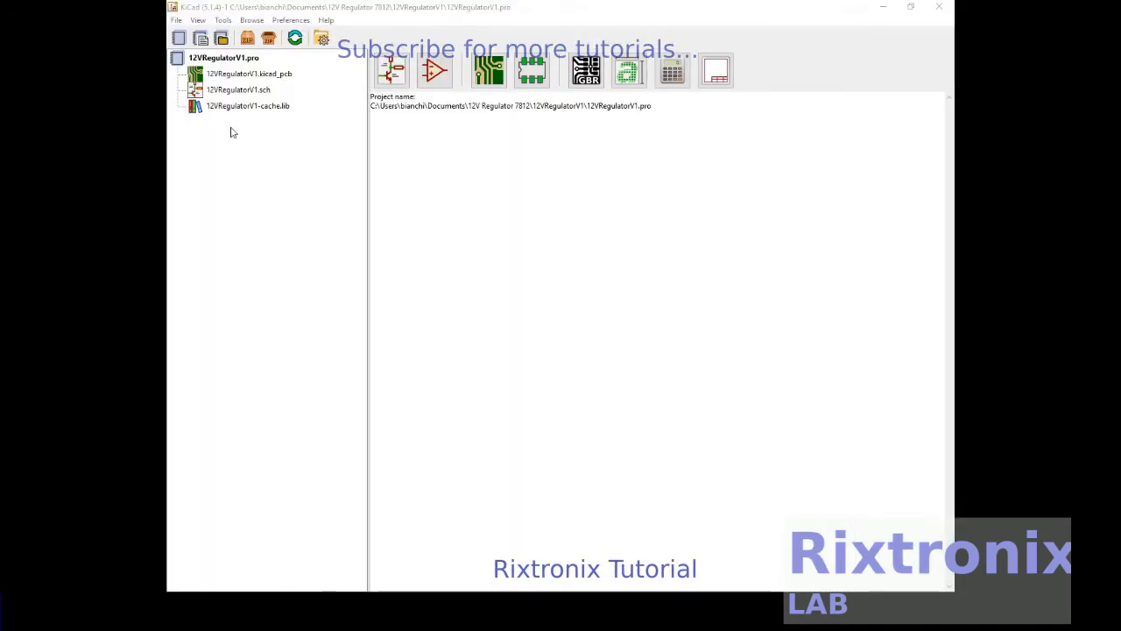
Open 12VRegulatorV1.kicad_pcb and route a single F.Cu track from D1's square pad straight across to C1's square pad
{"action": "left_click", "coordinate": [230, 77]}
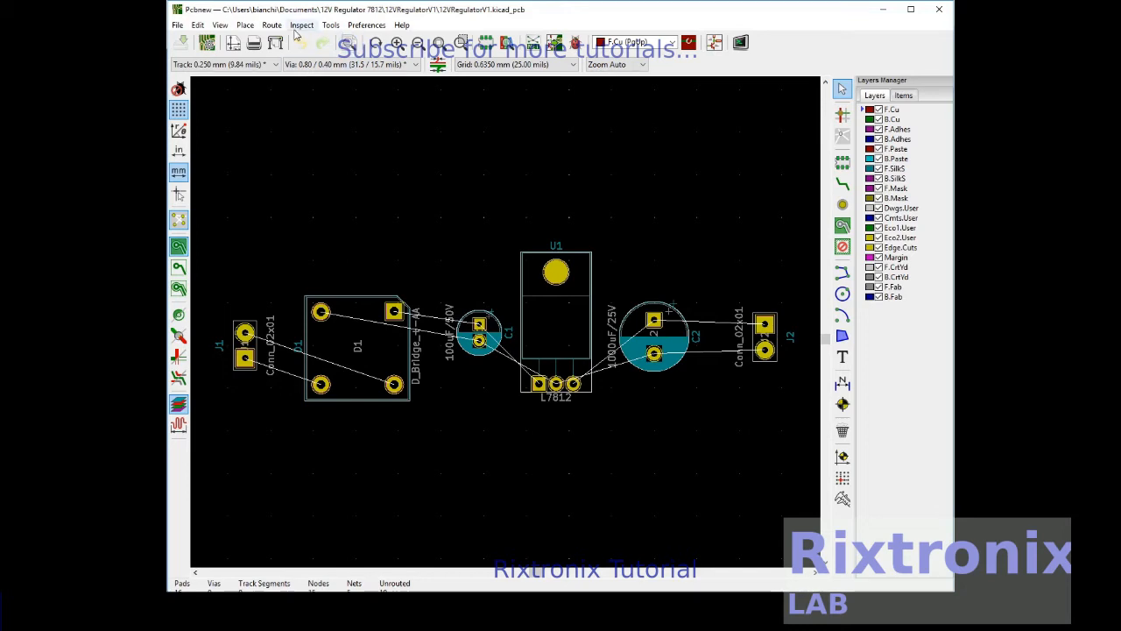
{"action": "left_click", "coordinate": [246, 26]}
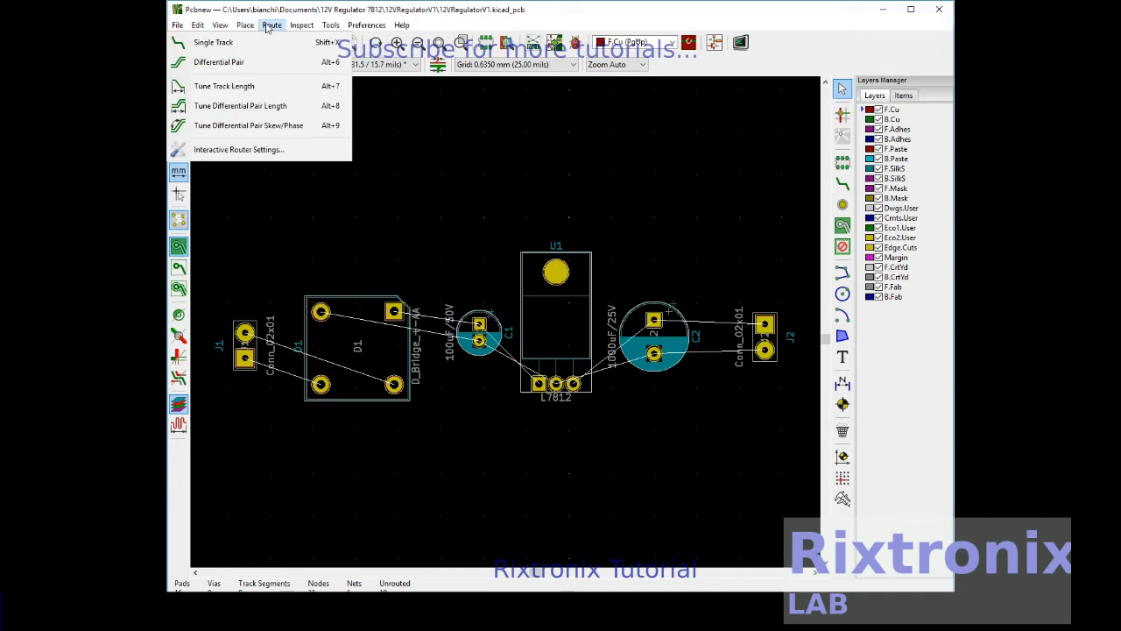
{"action": "left_click", "coordinate": [210, 41]}
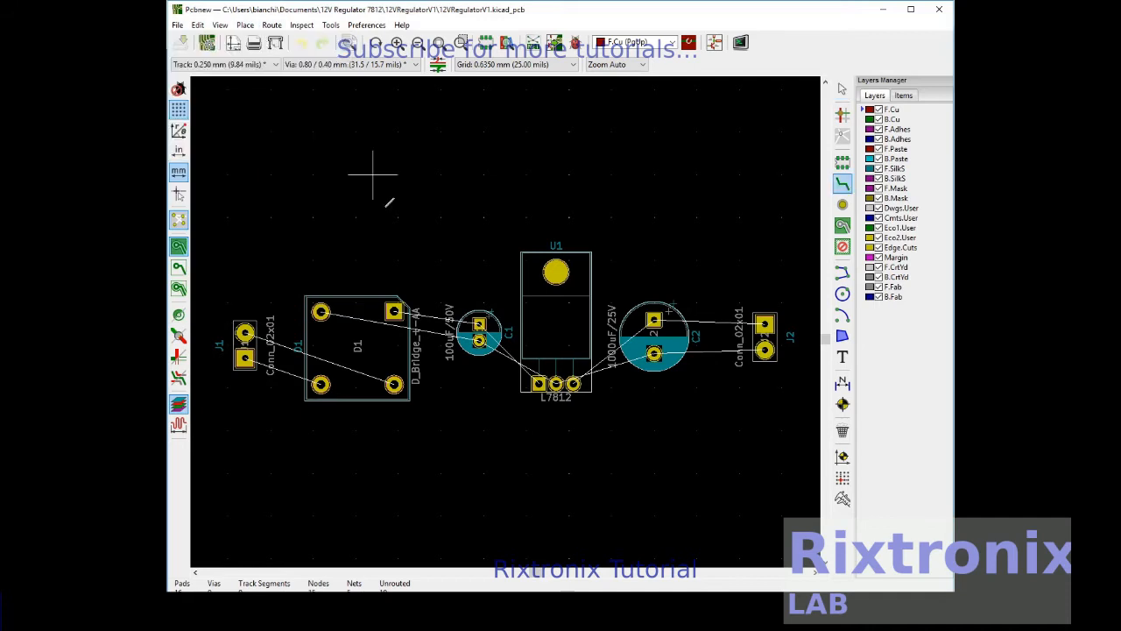
{"action": "left_click", "coordinate": [394, 311]}
{"action": "left_click", "coordinate": [479, 311]}
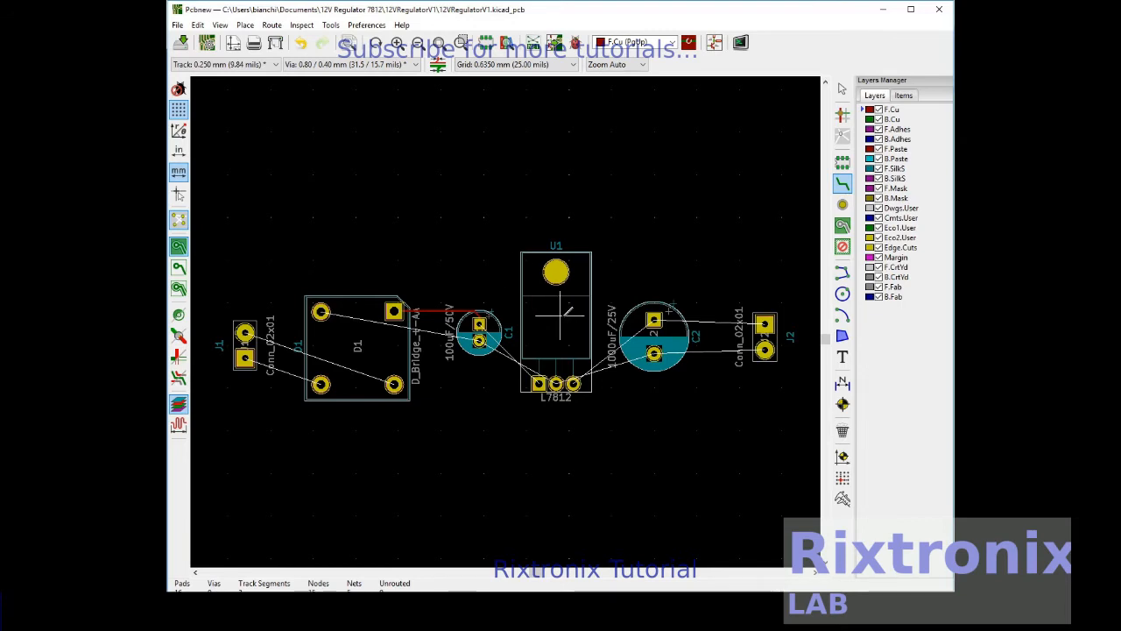
Route an F.Cu track from D1's upper-left round pad, passing below its square pad, to C1's round pad
{"action": "left_click", "coordinate": [321, 311]}
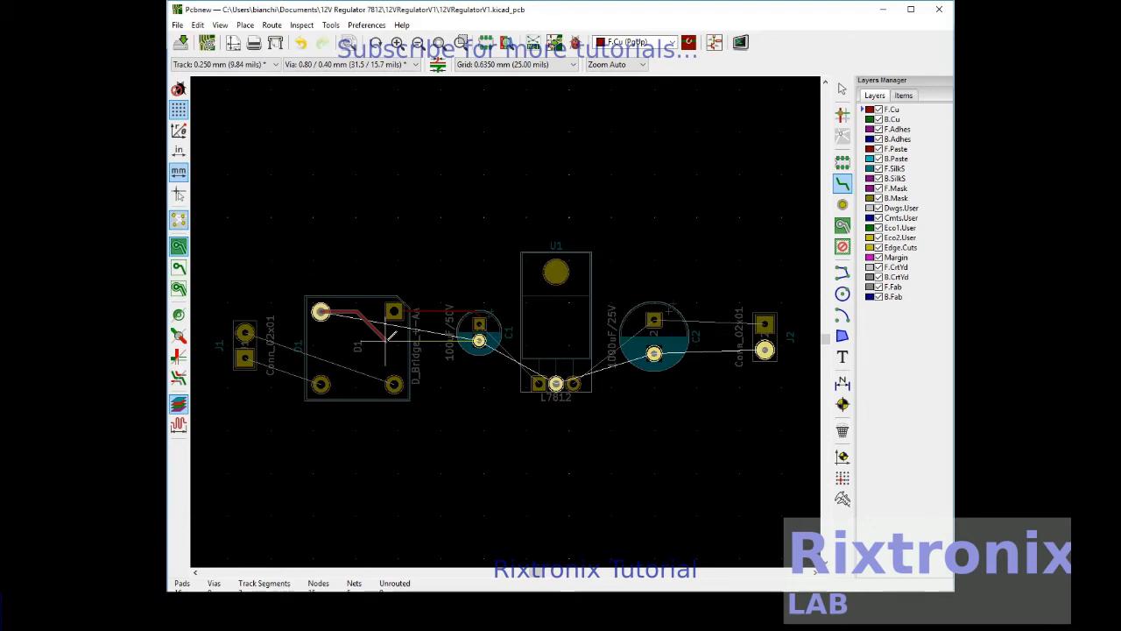
{"action": "left_click", "coordinate": [385, 340]}
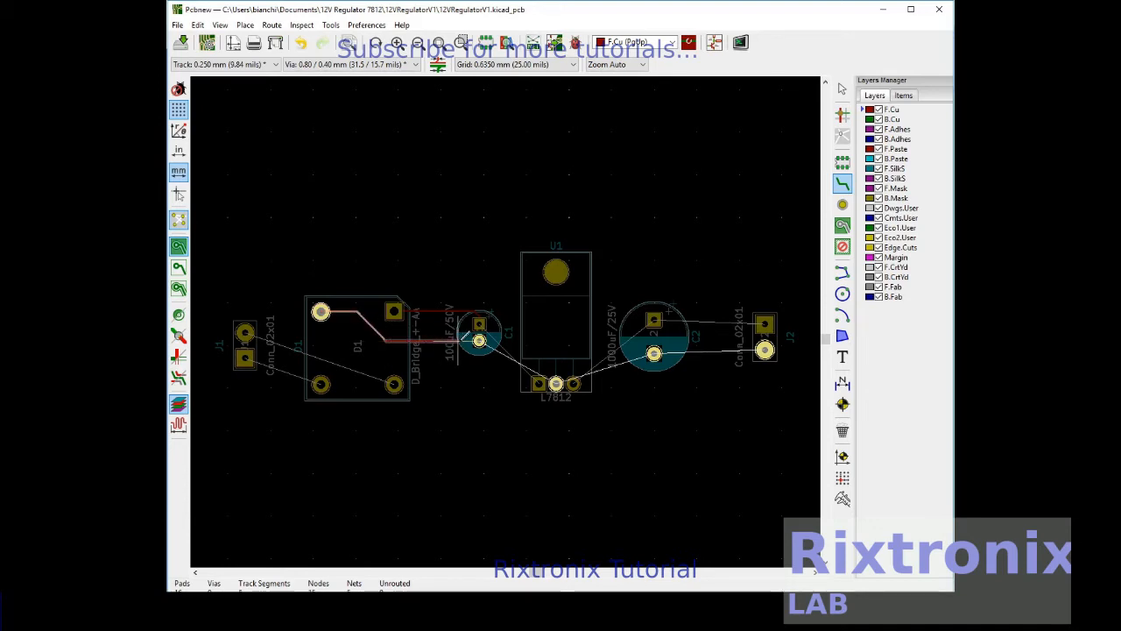
{"action": "left_click", "coordinate": [479, 341]}
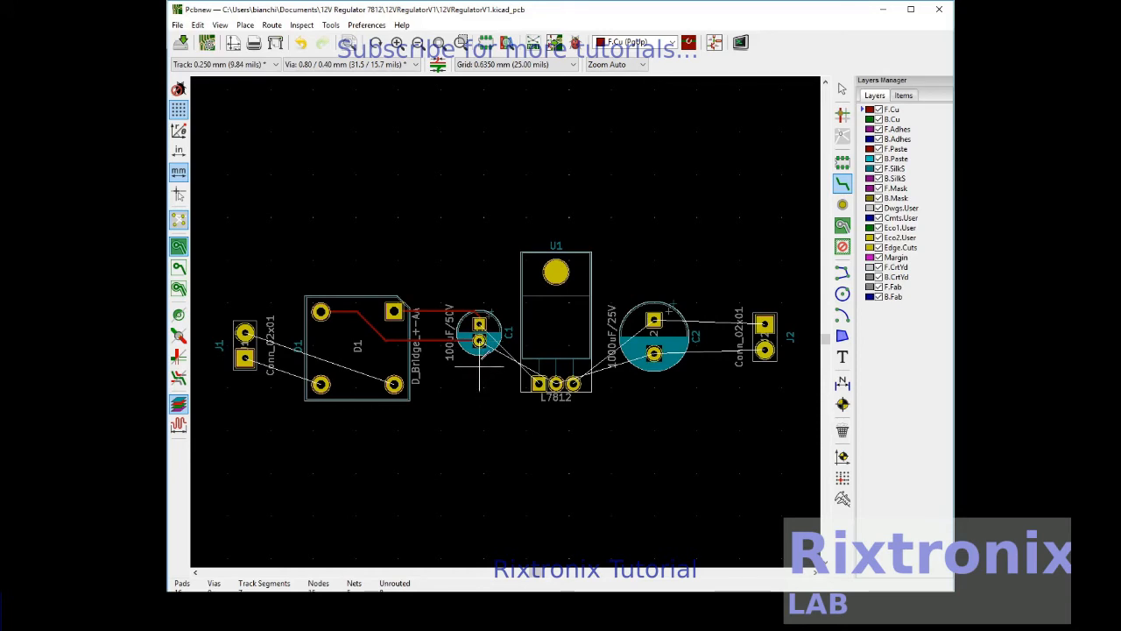
Route an F.Cu track from C1's round pad down, across beneath U1, and up to U1's middle pin
{"action": "left_click", "coordinate": [479, 342]}
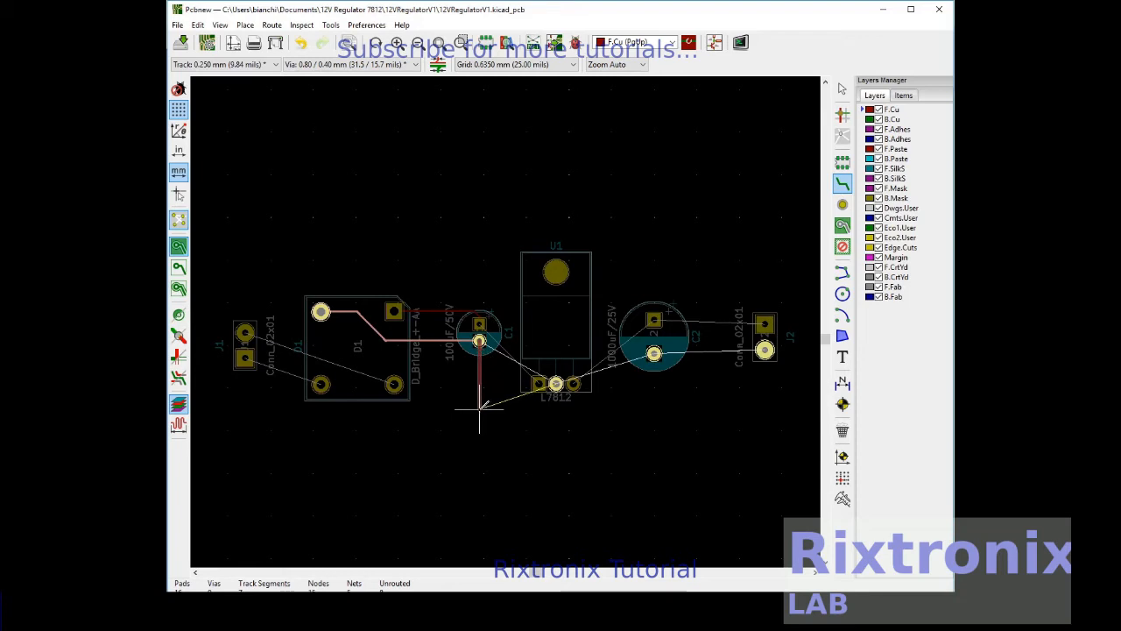
{"action": "left_click", "coordinate": [479, 409]}
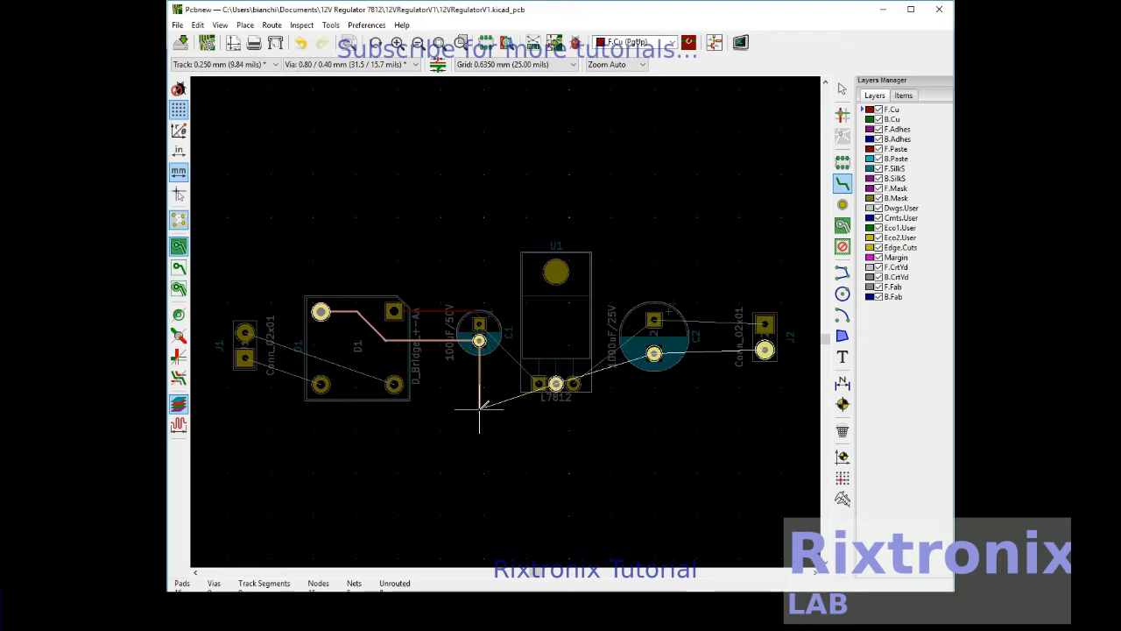
{"action": "key", "text": "Escape"}
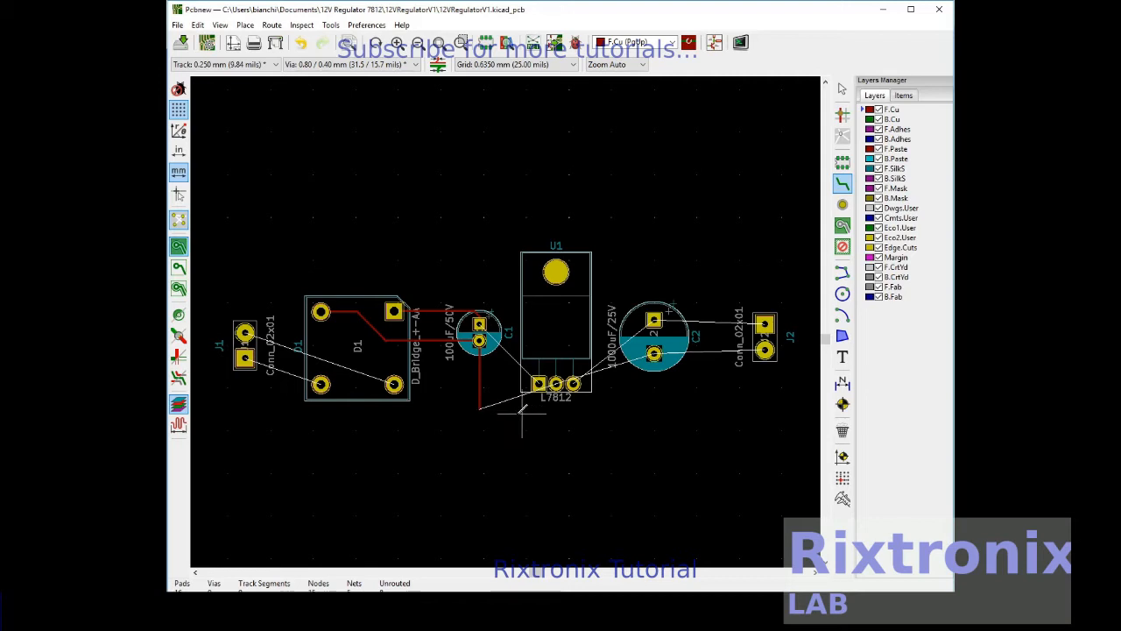
{"action": "left_click", "coordinate": [479, 409]}
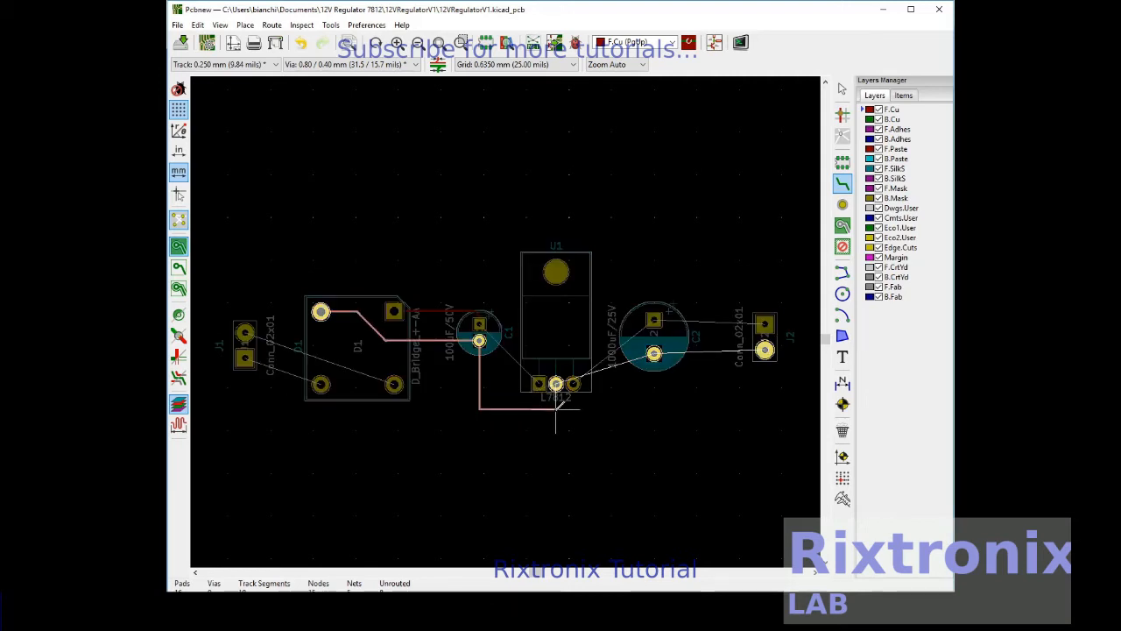
{"action": "double_click", "coordinate": [556, 409]}
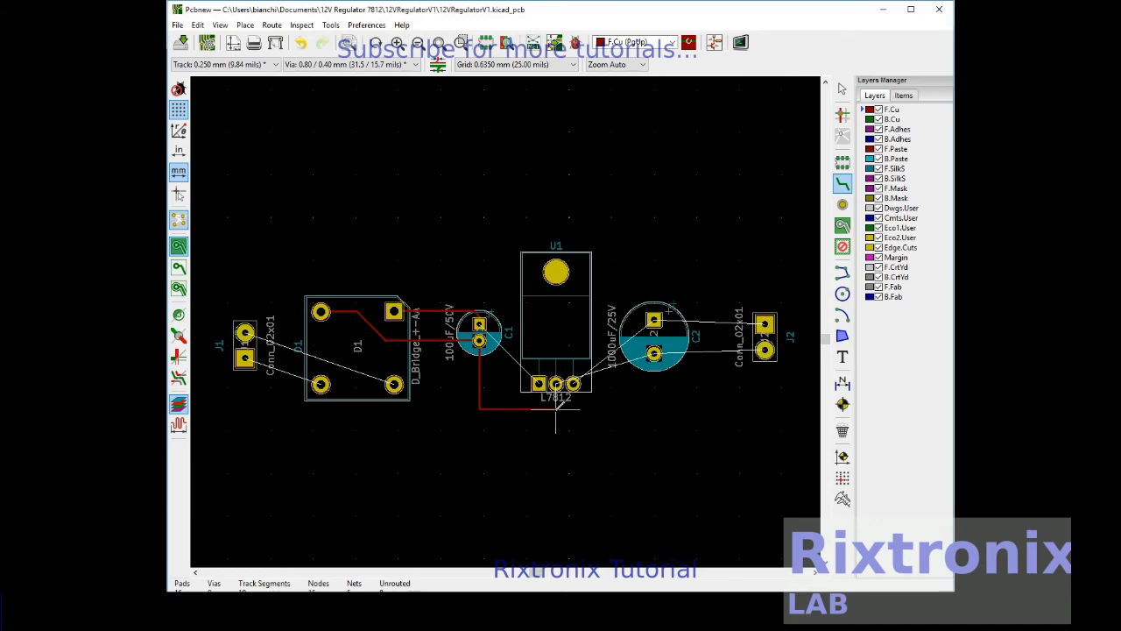
{"action": "left_click", "coordinate": [556, 409]}
{"action": "double_click", "coordinate": [557, 383]}
Extend the F.Cu track from the corner beneath U1's middle pin across to a point directly below C2's round pad
{"action": "left_click", "coordinate": [556, 409]}
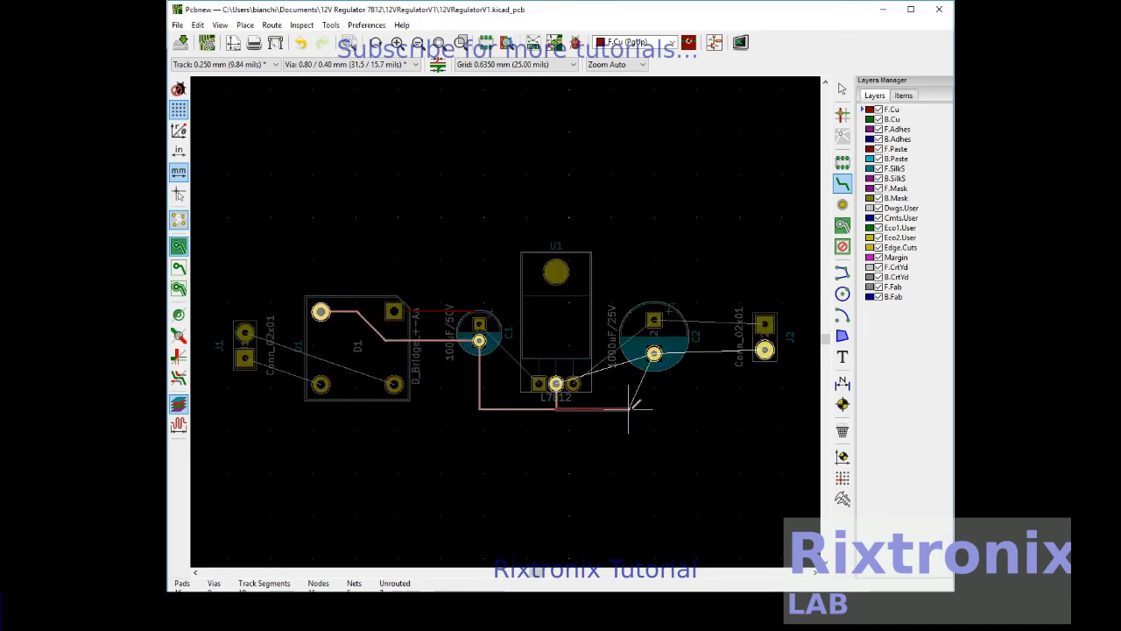
{"action": "double_click", "coordinate": [655, 408]}
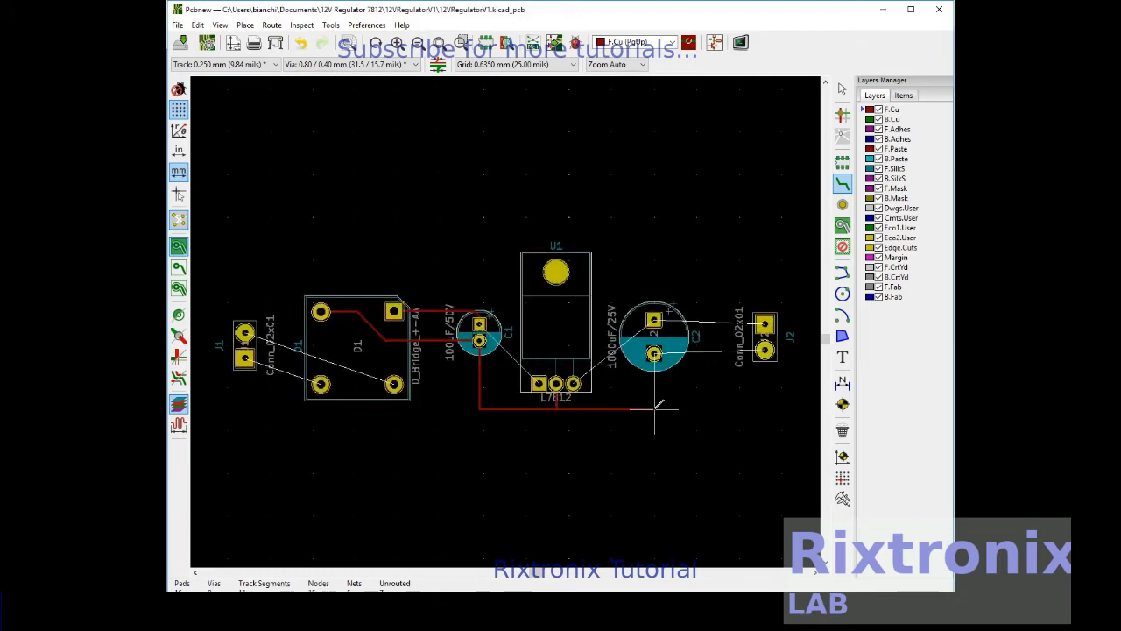
{"action": "left_click", "coordinate": [654, 353]}
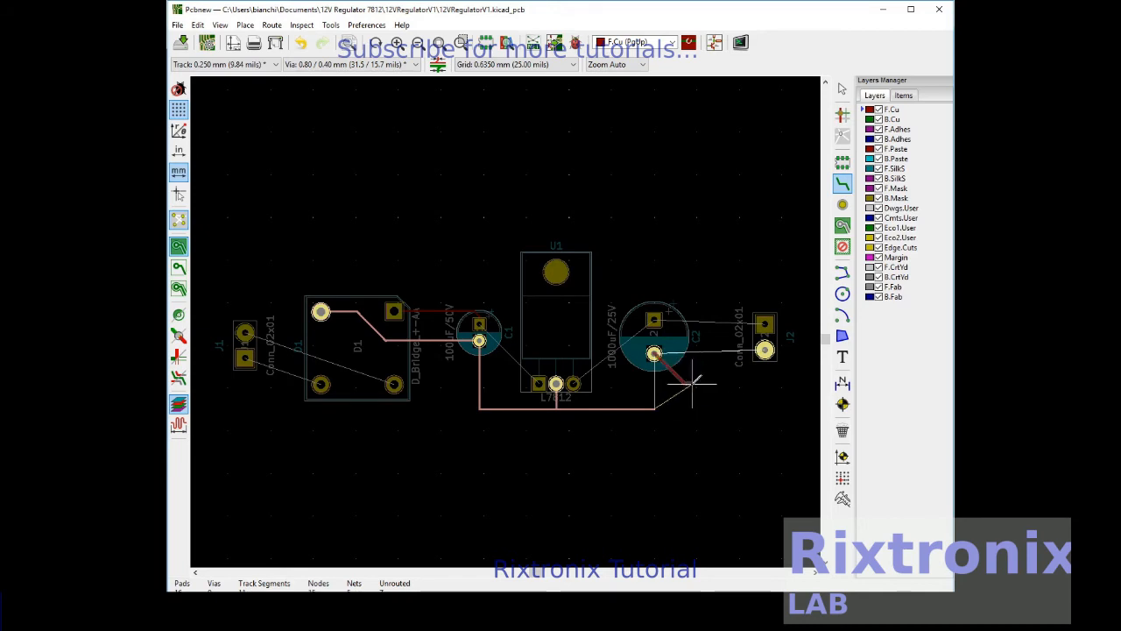
{"action": "key", "text": "Escape"}
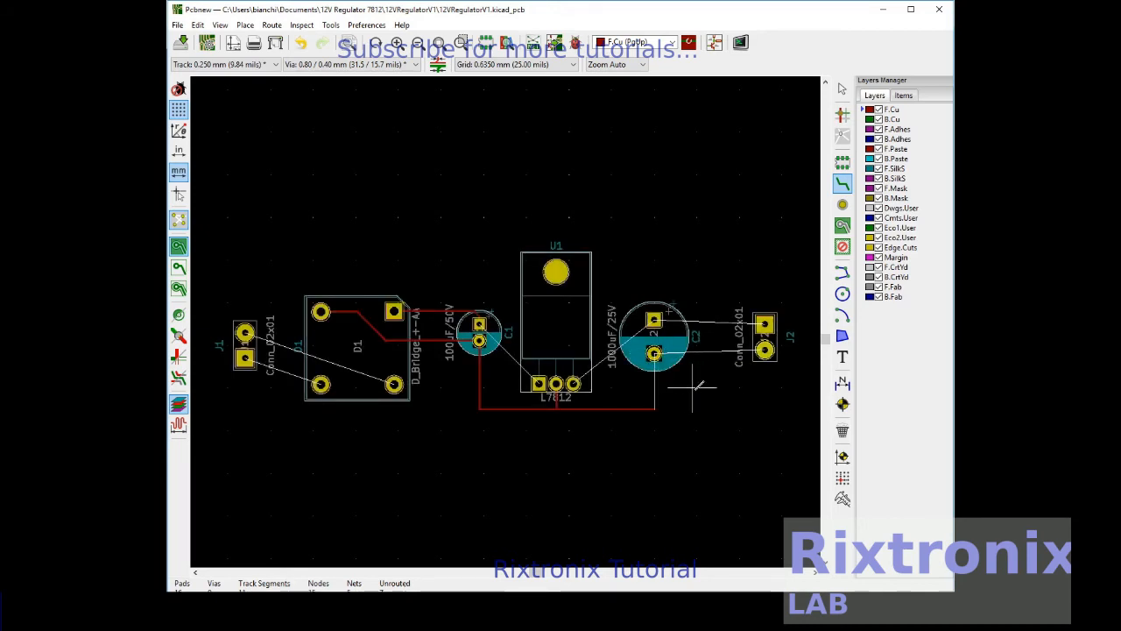
Continue the F.Cu track from below C2 across and up to J2's round pad
{"action": "left_click", "coordinate": [655, 408]}
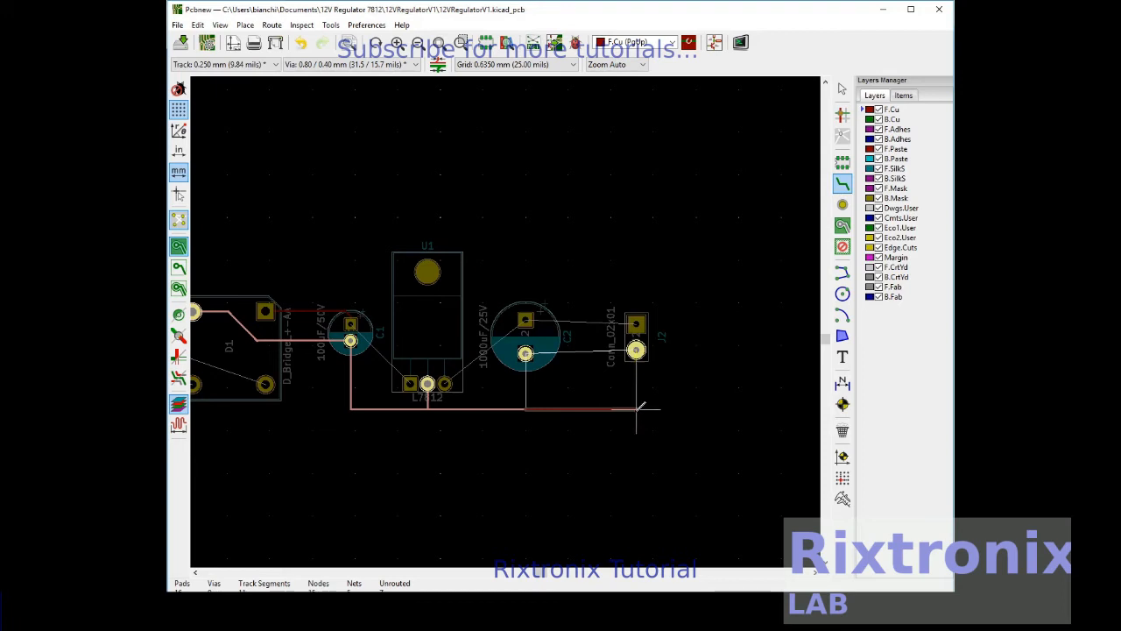
{"action": "left_click", "coordinate": [637, 351]}
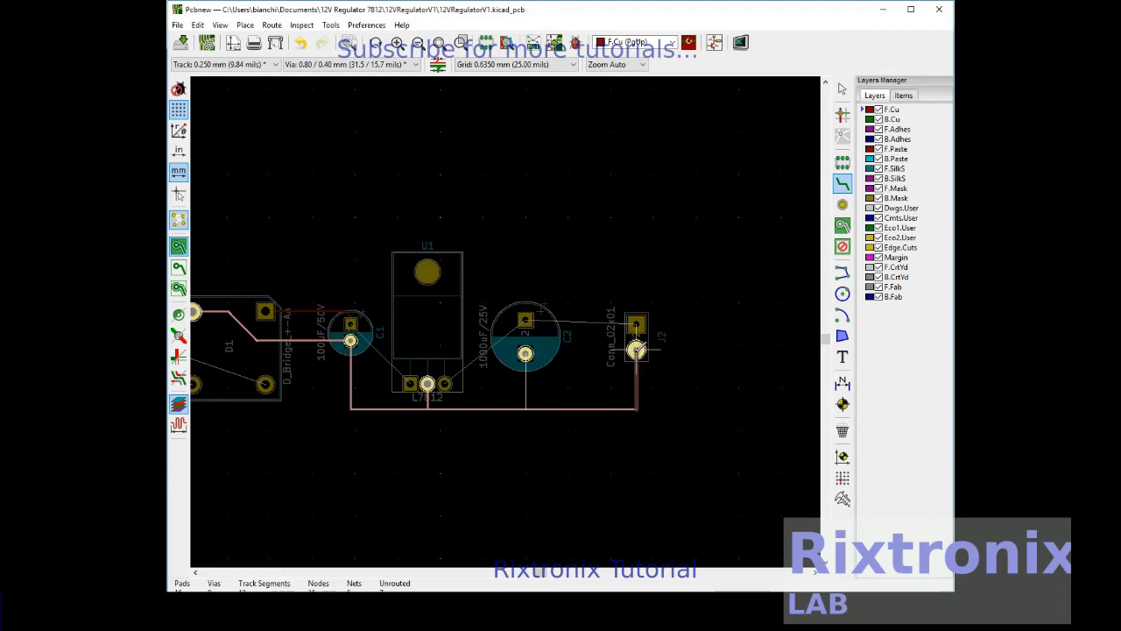
{"action": "left_click", "coordinate": [637, 349]}
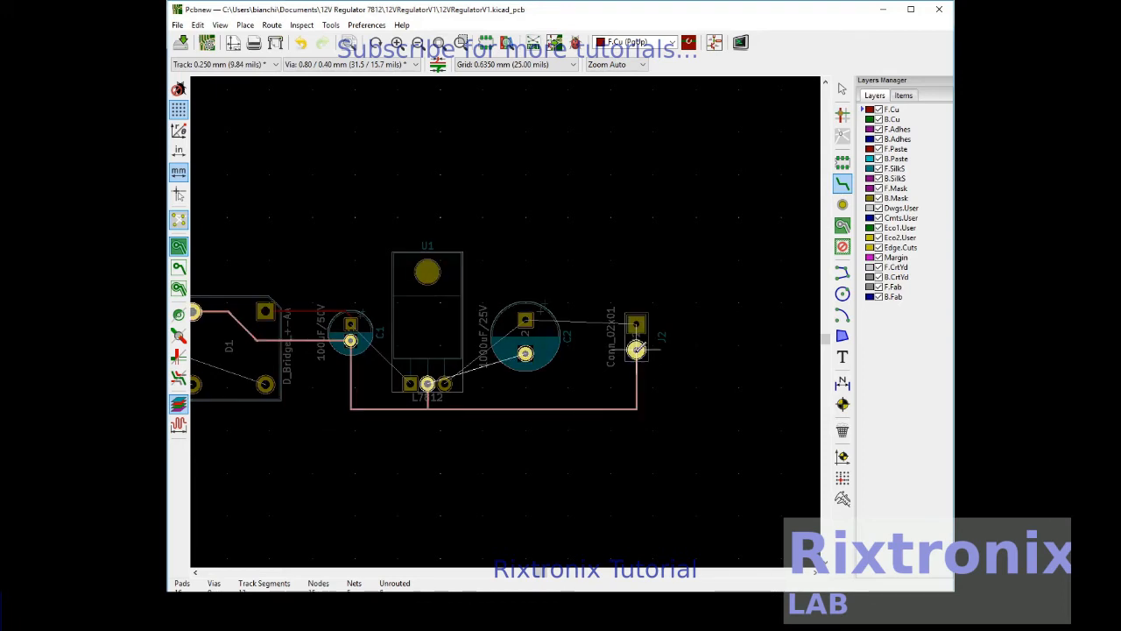
Route an F.Cu track from C1's square pad across into U1's outline and down to U1's square pin
{"action": "key", "text": "Escape"}
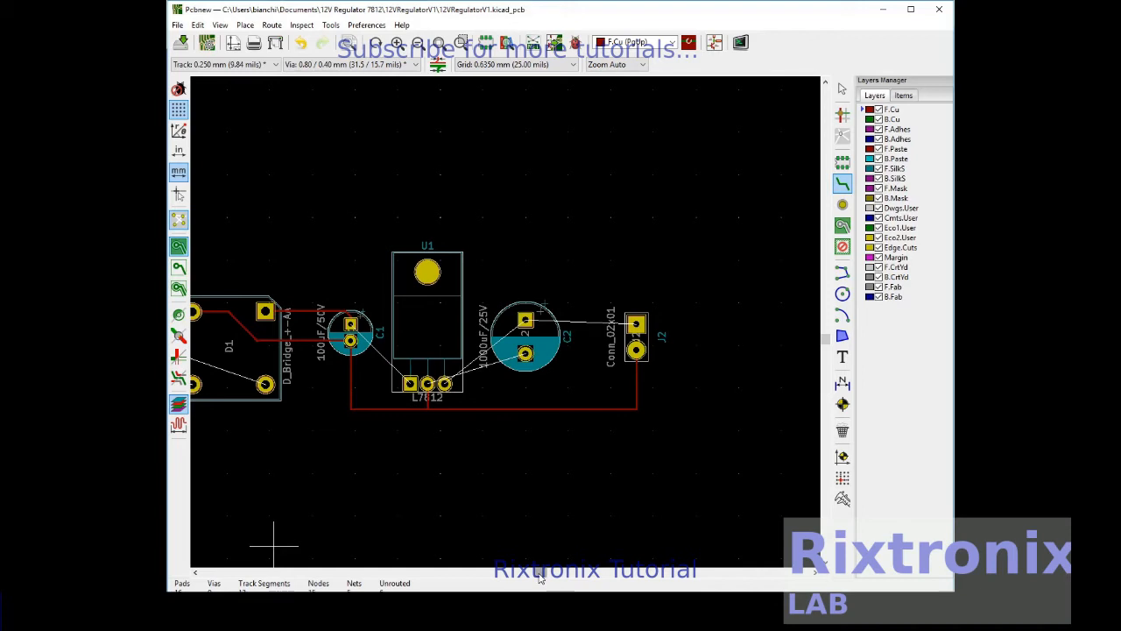
{"action": "left_click_drag", "start_coordinate": [539, 573], "coordinate": [533, 573]}
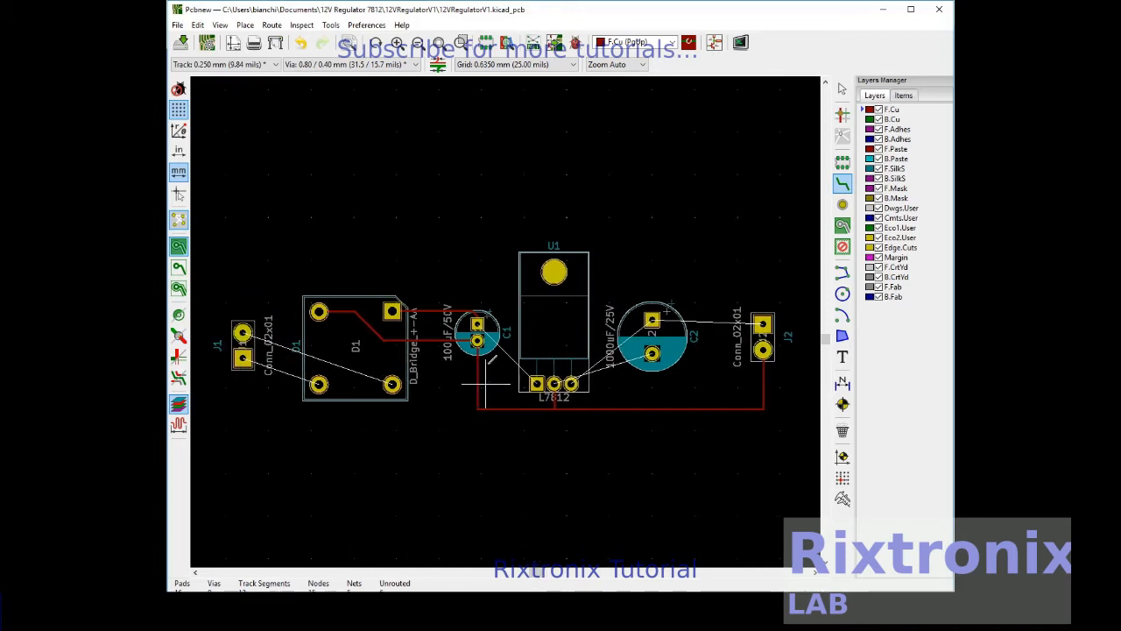
{"action": "left_click", "coordinate": [477, 324]}
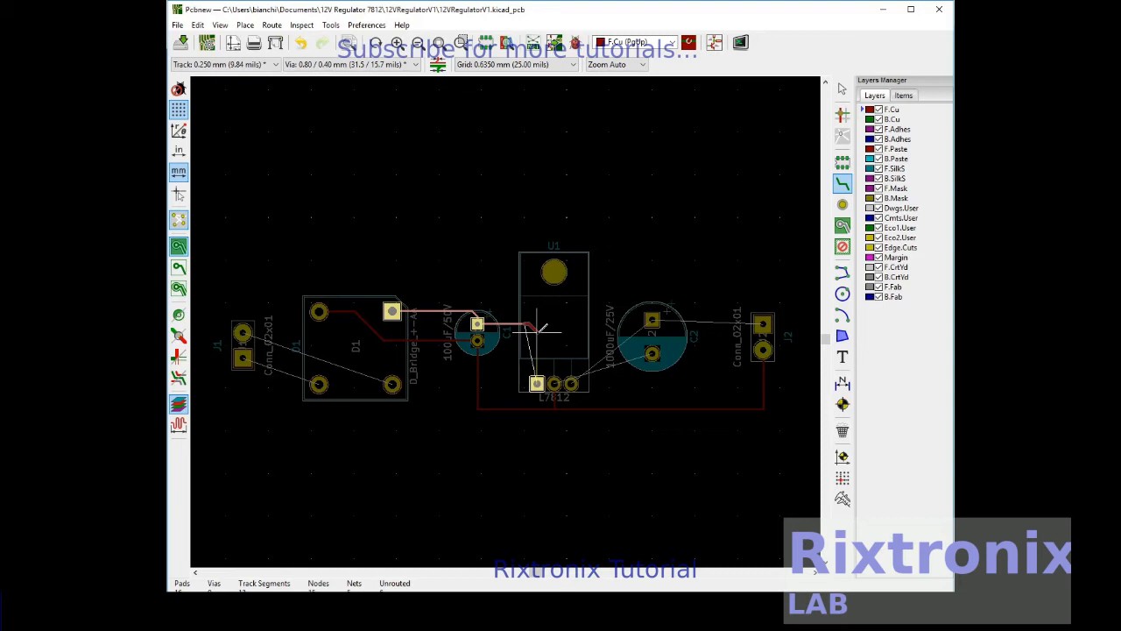
{"action": "double_click", "coordinate": [540, 330]}
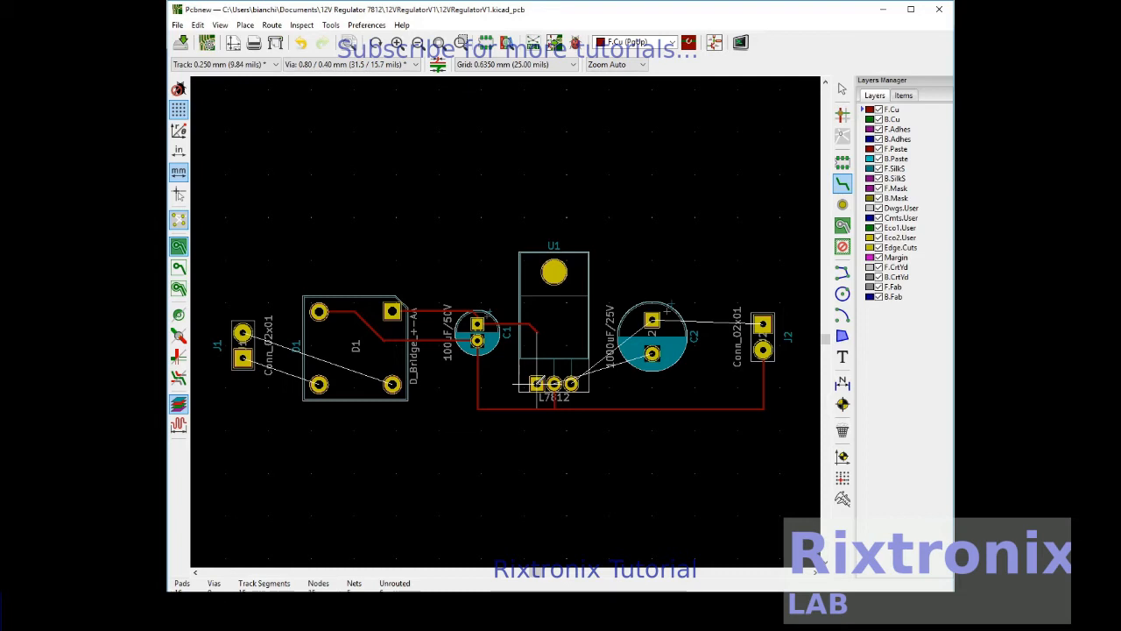
{"action": "left_click", "coordinate": [536, 383]}
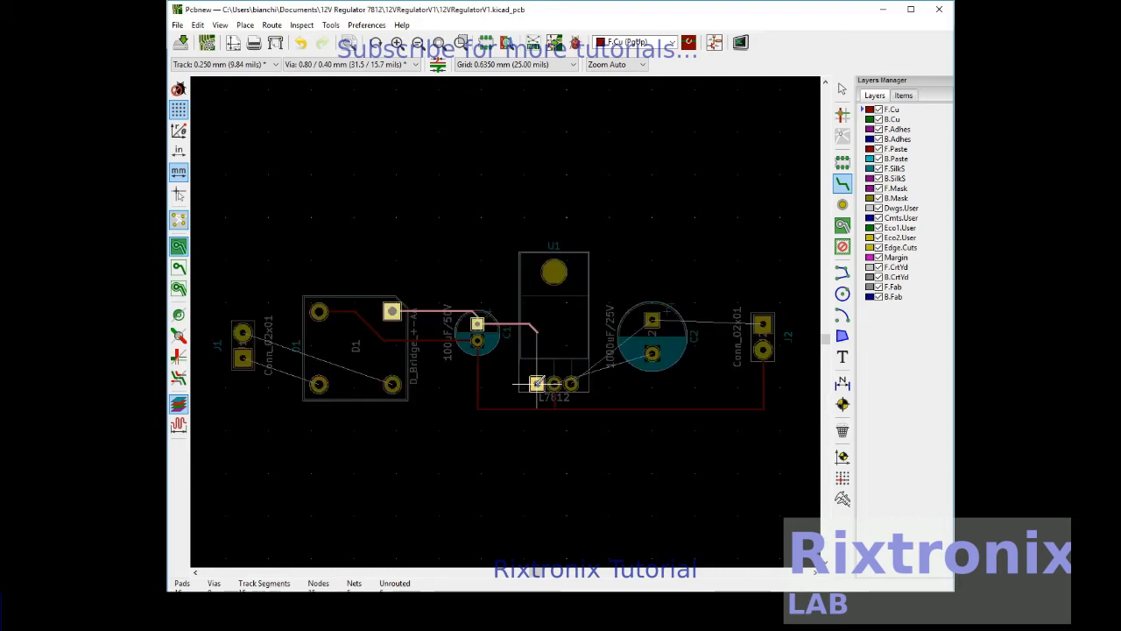
{"action": "left_click", "coordinate": [544, 327]}
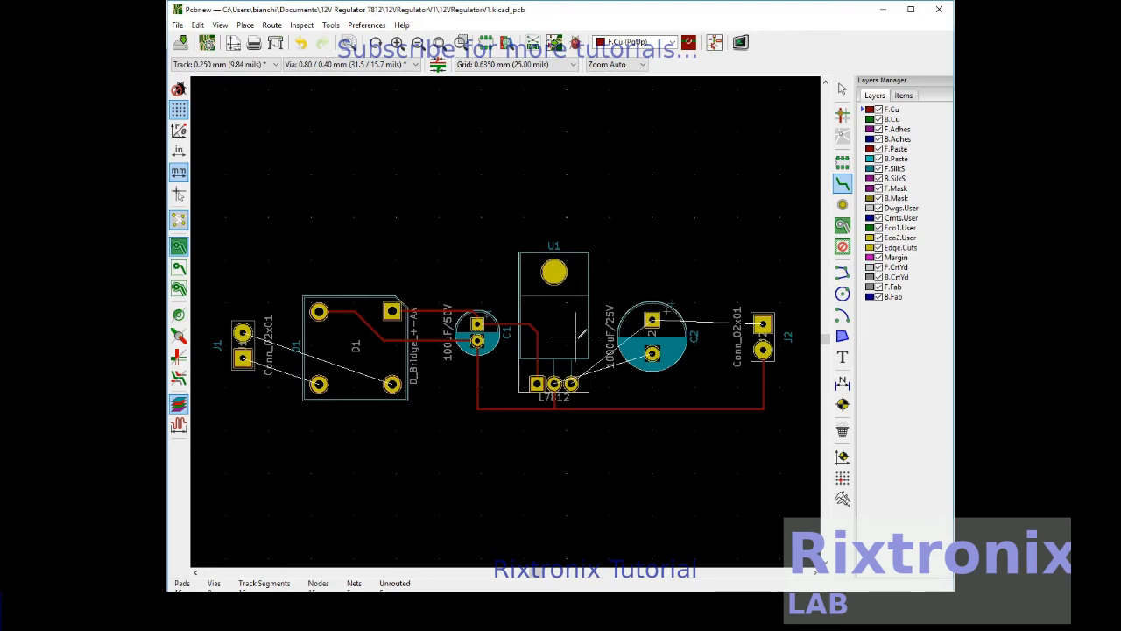
Route an F.Cu track from U1's rightmost pin up, diagonally outward, and across to C2's square pad
{"action": "left_click", "coordinate": [572, 383]}
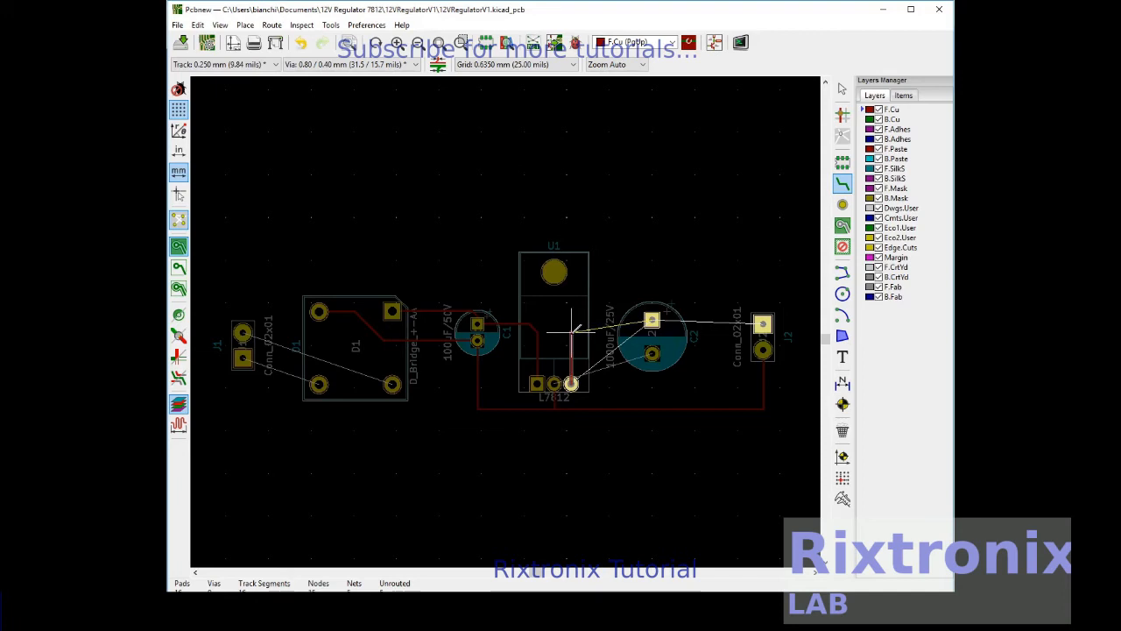
{"action": "key", "text": "Escape"}
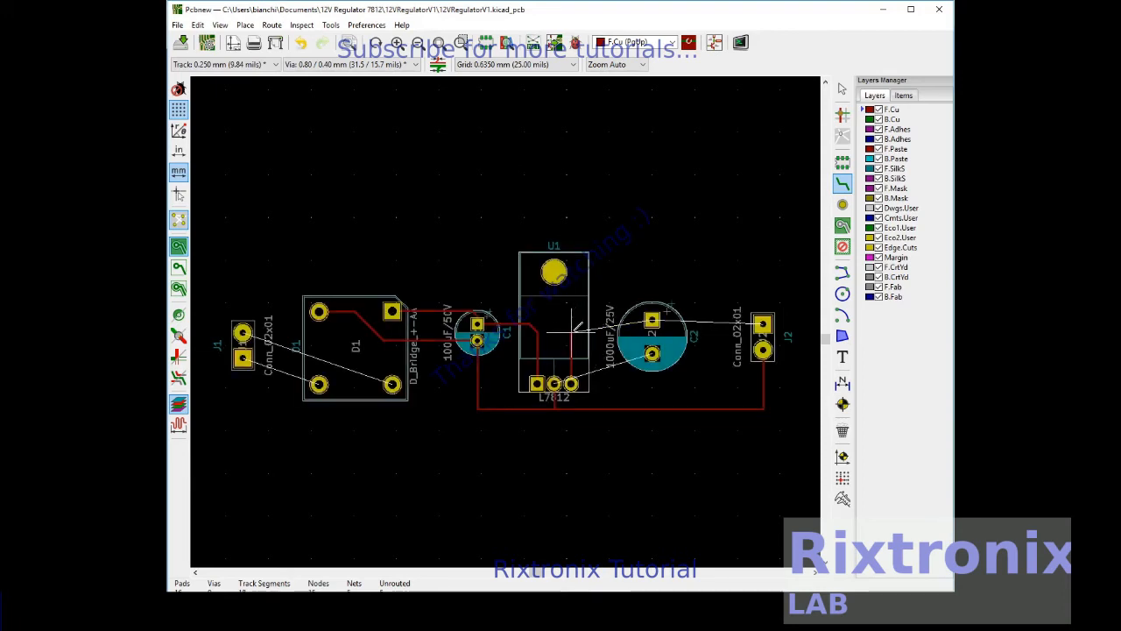
{"action": "left_click", "coordinate": [575, 332]}
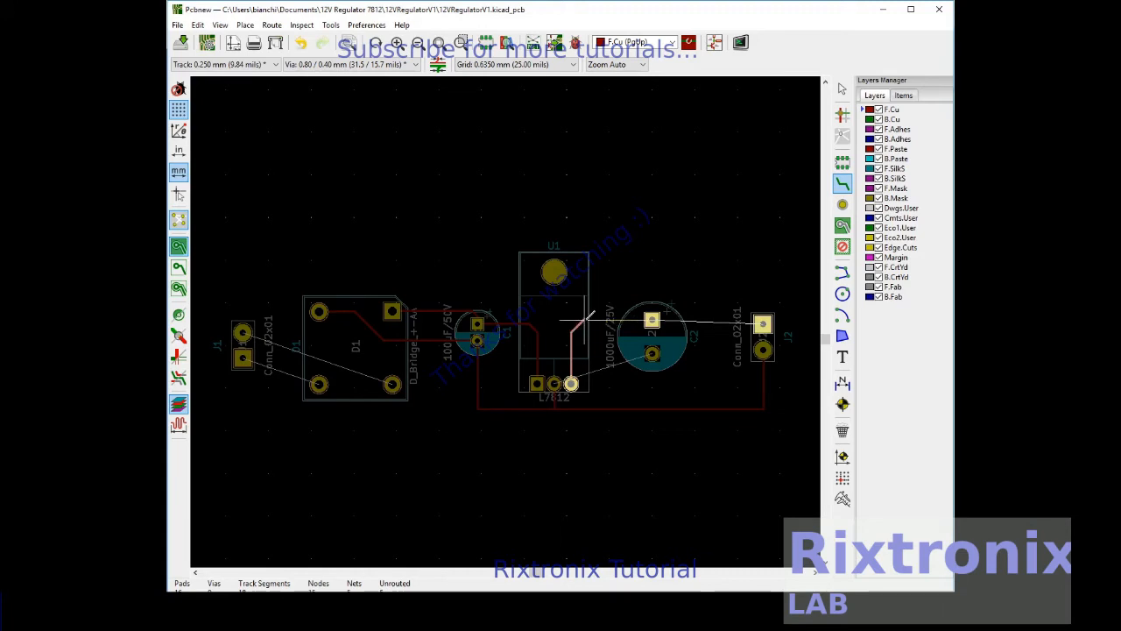
{"action": "double_click", "coordinate": [587, 313]}
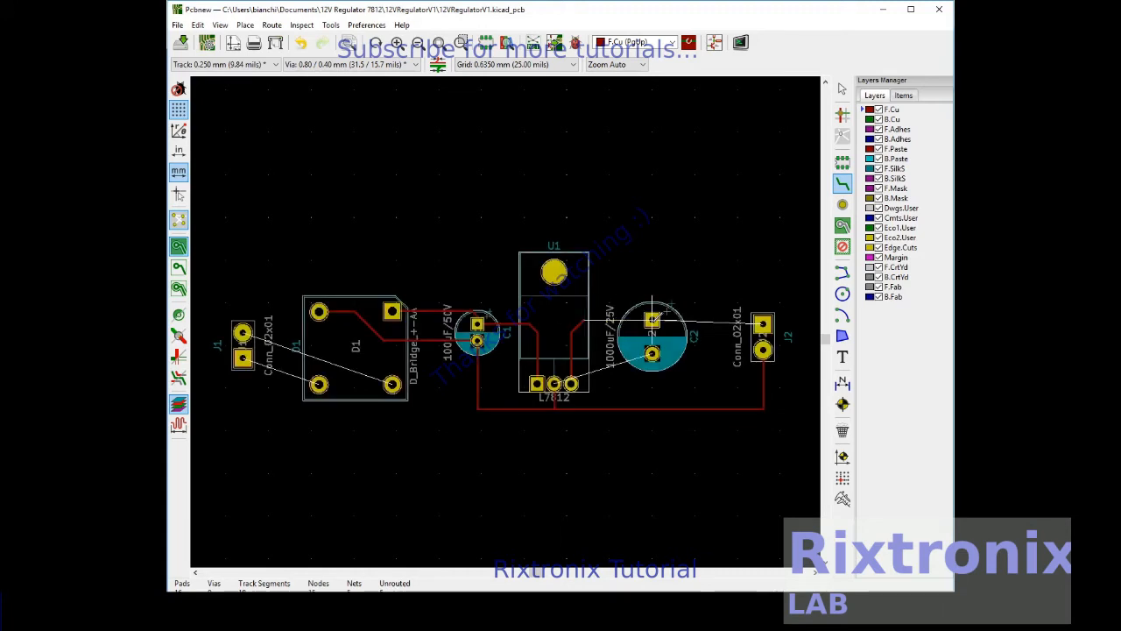
{"action": "left_click", "coordinate": [586, 317]}
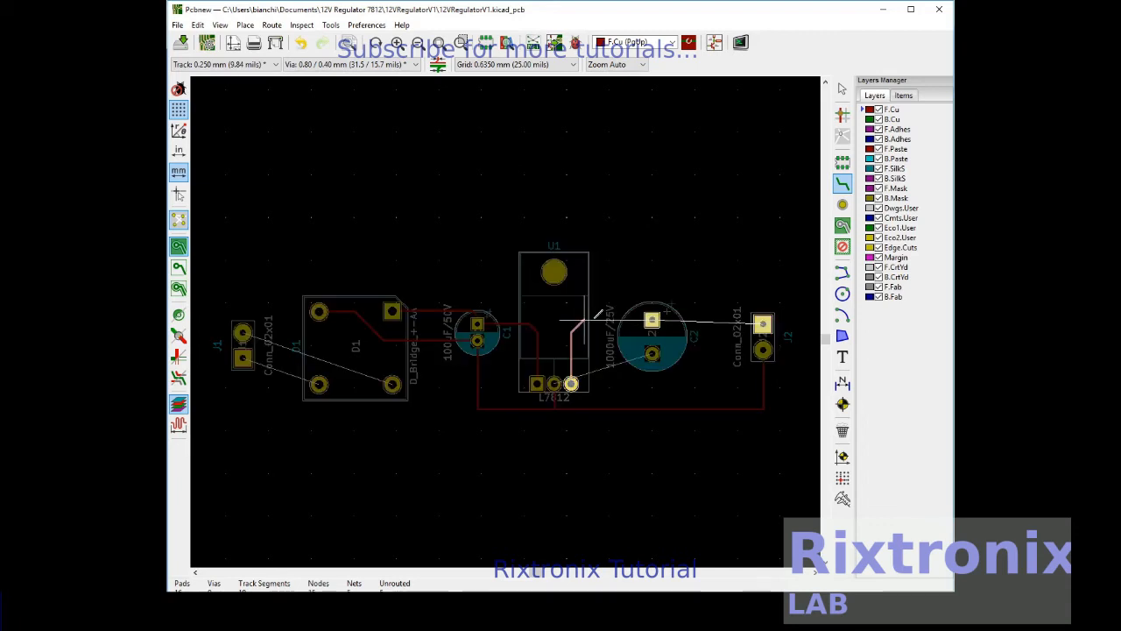
{"action": "left_click", "coordinate": [651, 319]}
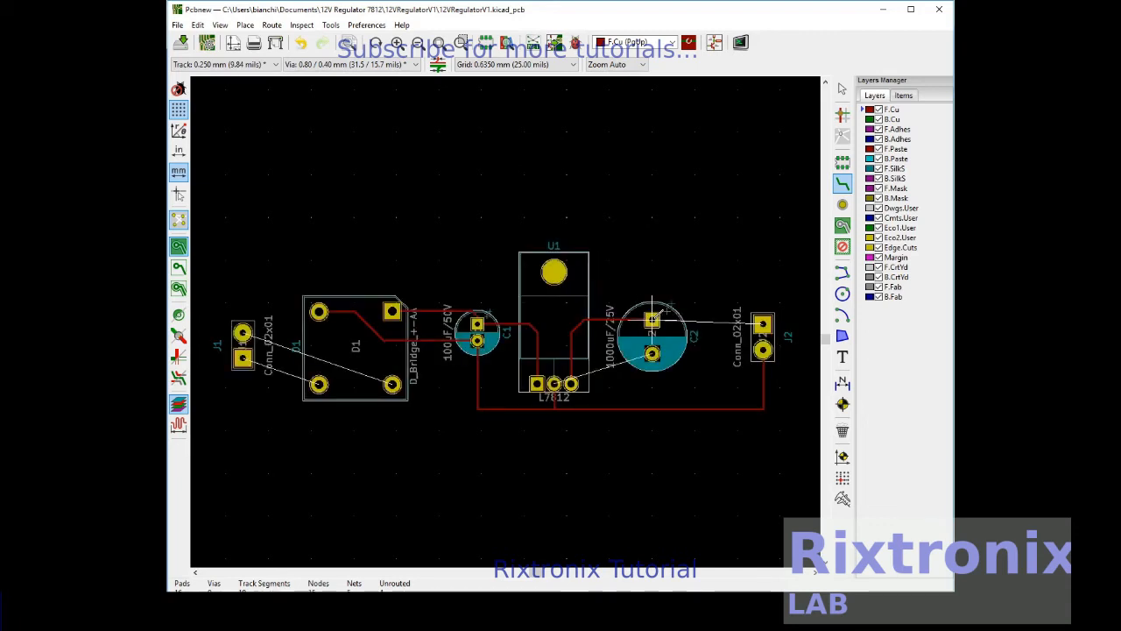
Route an F.Cu track from C2's square pad across to J2's square pad
{"action": "left_click", "coordinate": [652, 319]}
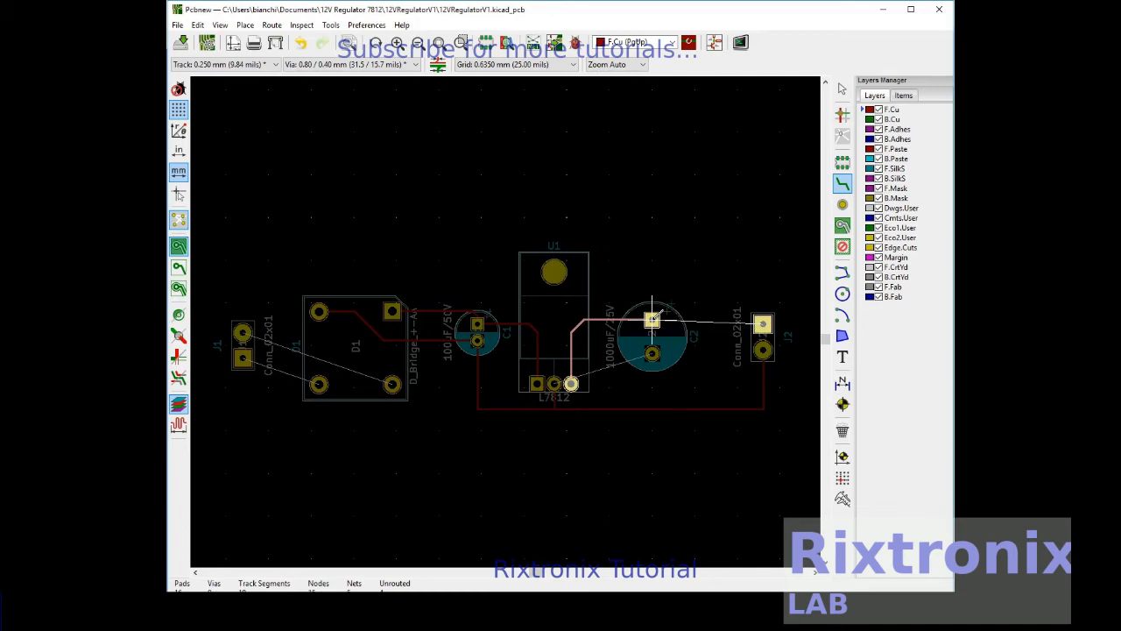
{"action": "key", "text": "Escape"}
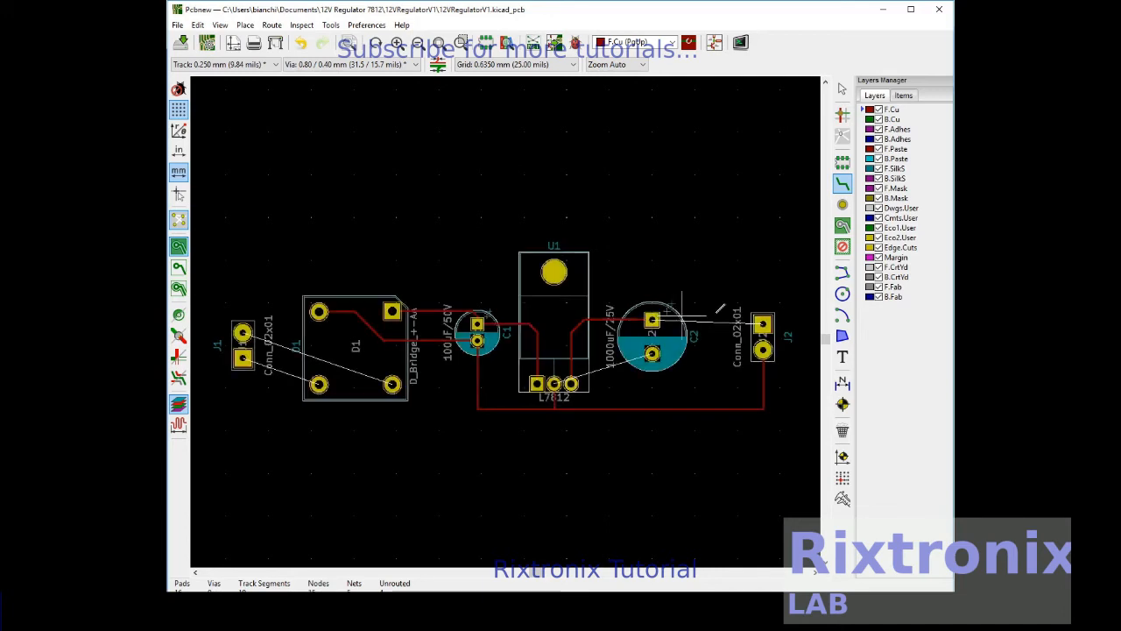
{"action": "left_click", "coordinate": [651, 317]}
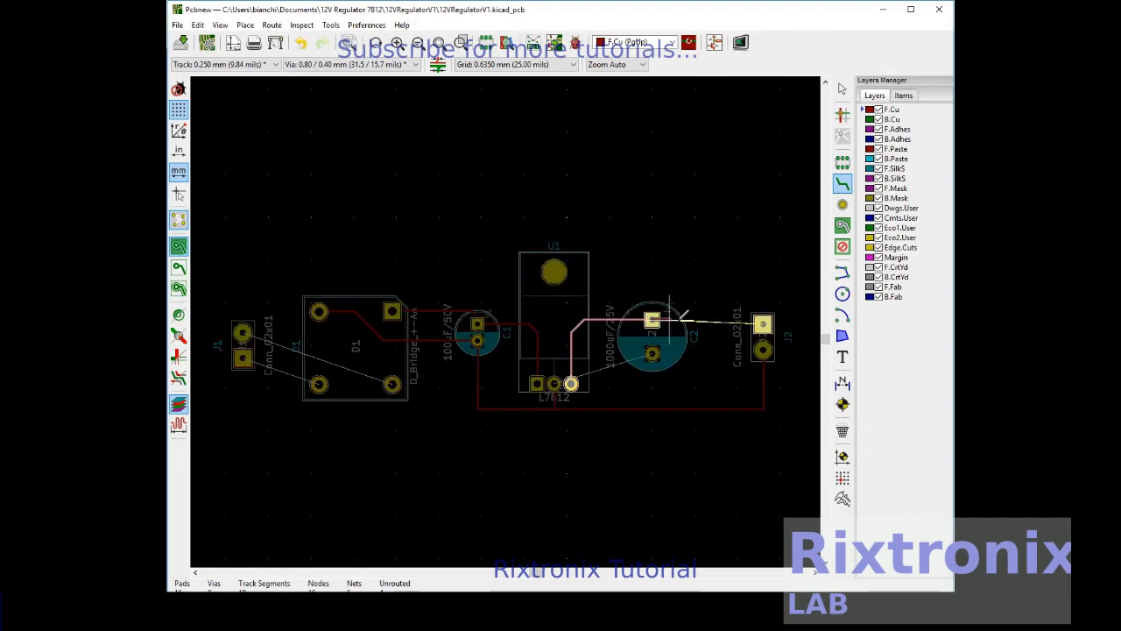
{"action": "left_click", "coordinate": [763, 322]}
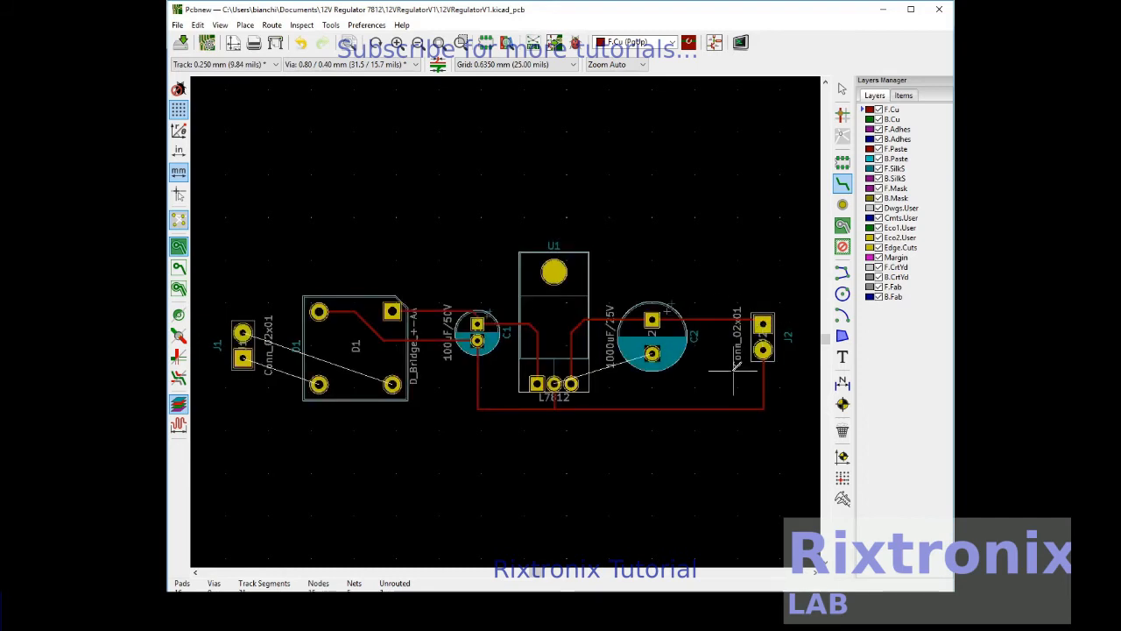
Route an F.Cu track from C2's round pad straight down to the horizontal track beneath it
{"action": "left_click", "coordinate": [652, 353]}
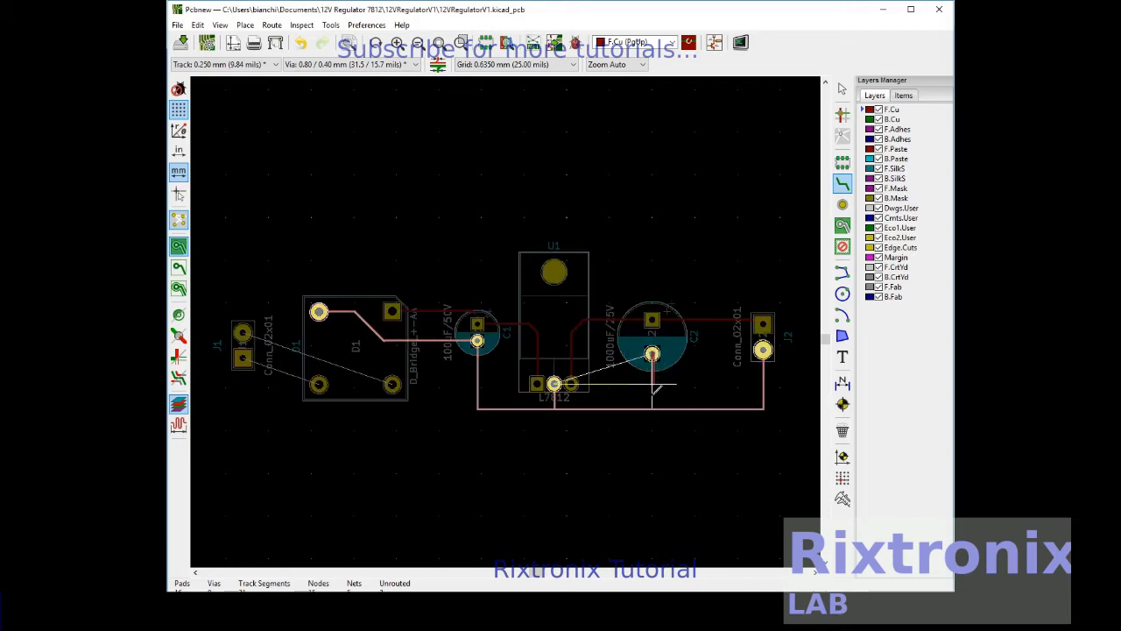
{"action": "left_click", "coordinate": [652, 408]}
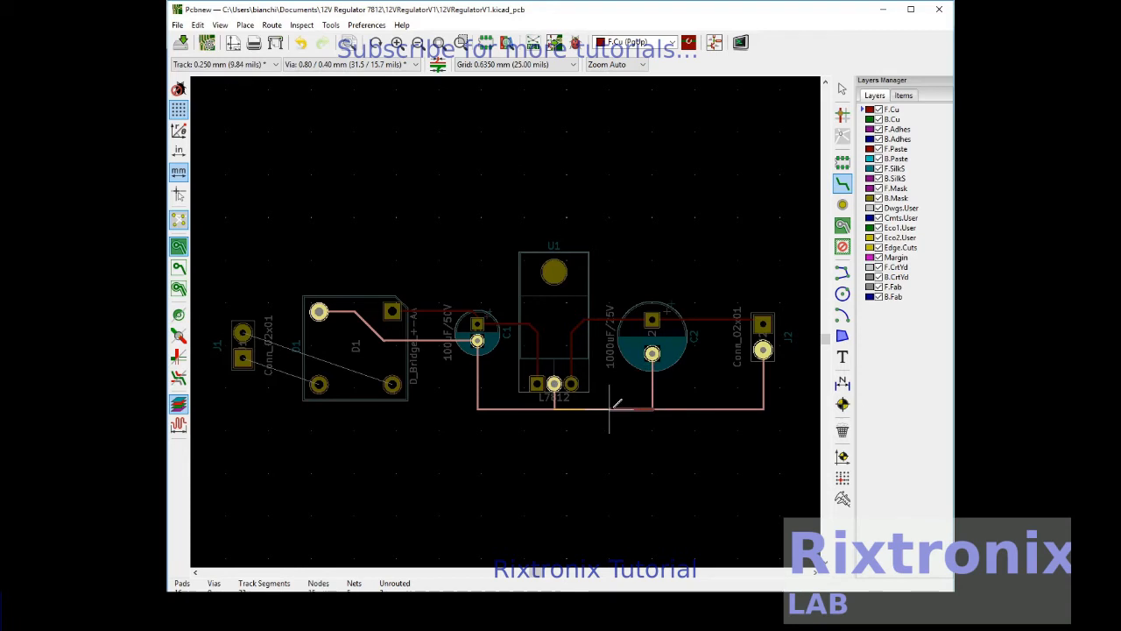
{"action": "key", "text": "Escape"}
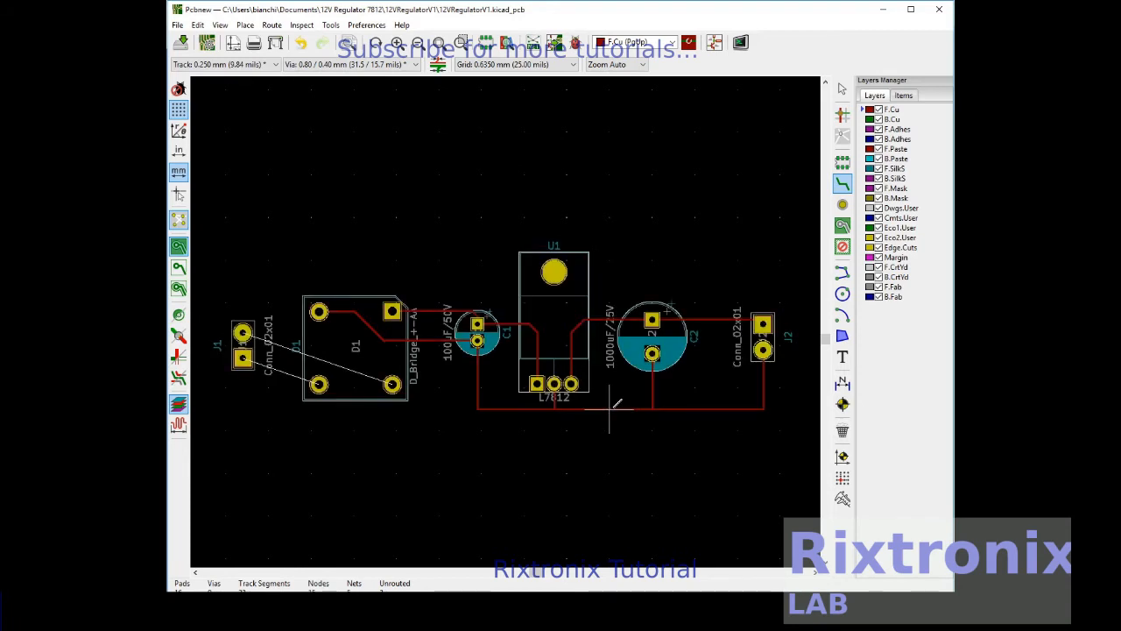
Route F.Cu tracks from J1's round pad to D1's lower-right pad and from J1's square pad to D1's lower-left pad
{"action": "left_click", "coordinate": [243, 332]}
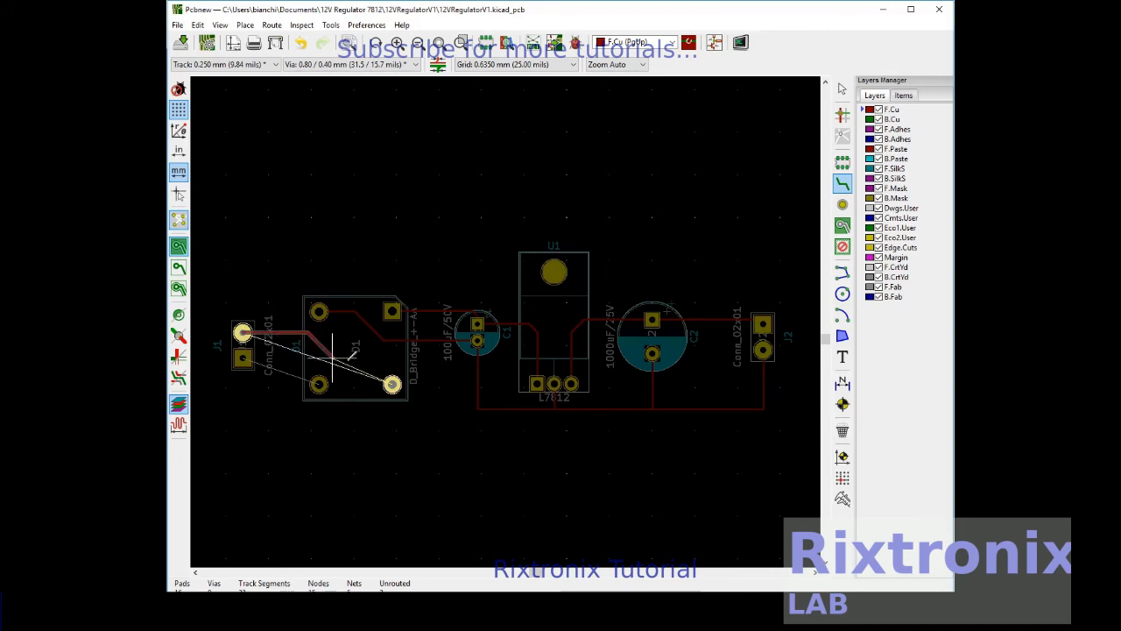
{"action": "left_click", "coordinate": [392, 383]}
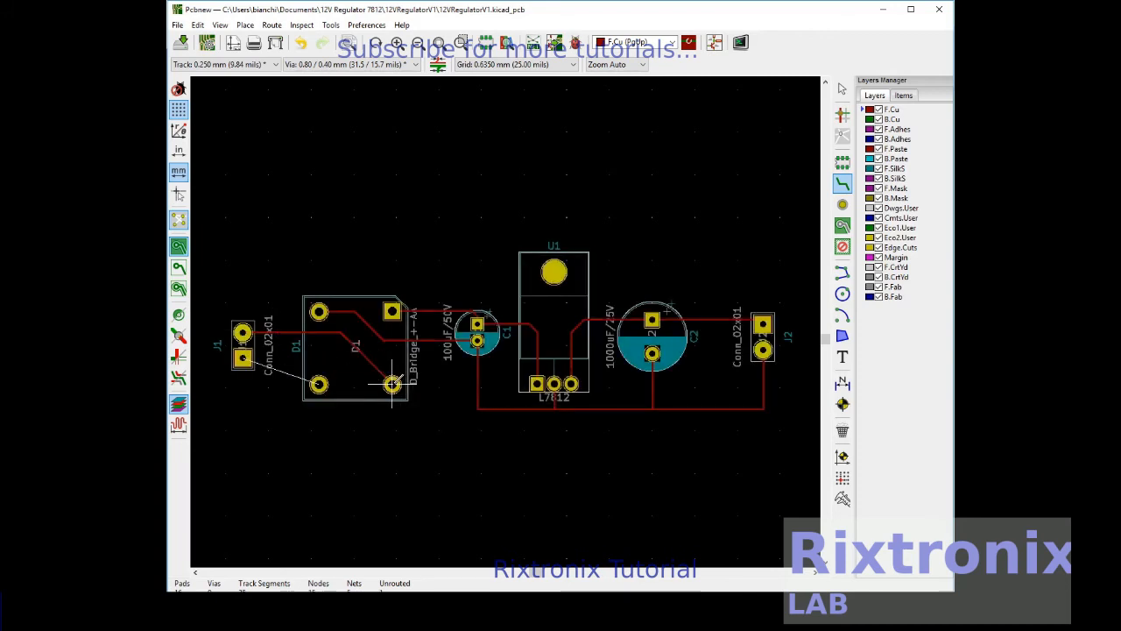
{"action": "left_click", "coordinate": [243, 358]}
{"action": "left_click", "coordinate": [319, 384]}
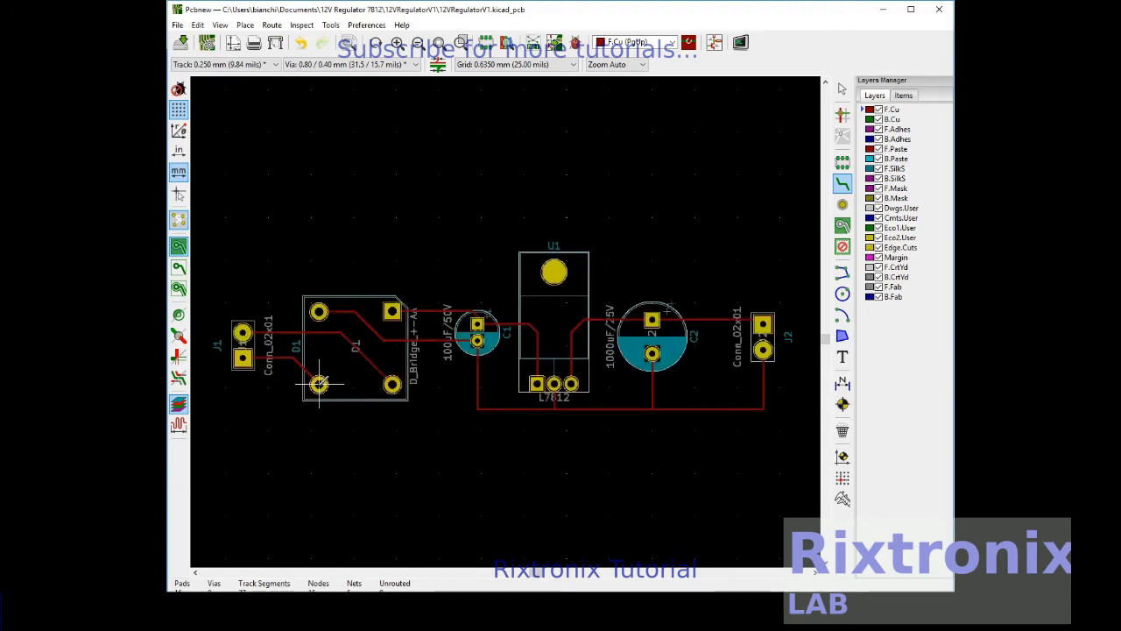
{"action": "key", "text": "Escape"}
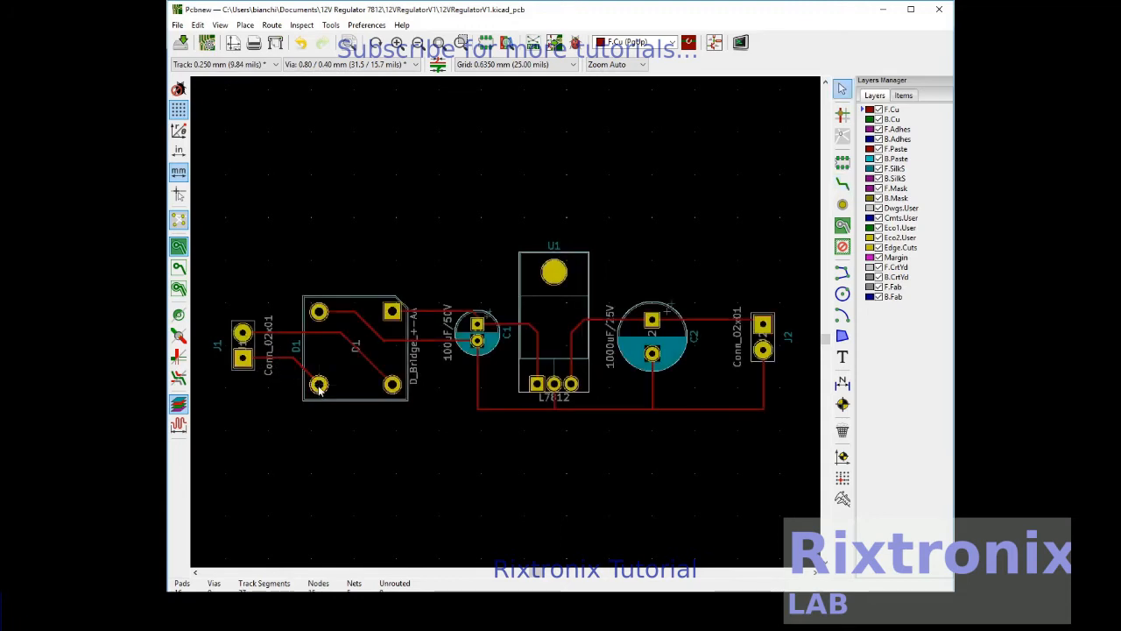
Set the width of both segments of the track between J1's round pad and D1's lower-right pad to 1 mm
{"action": "double_click", "coordinate": [334, 334]}
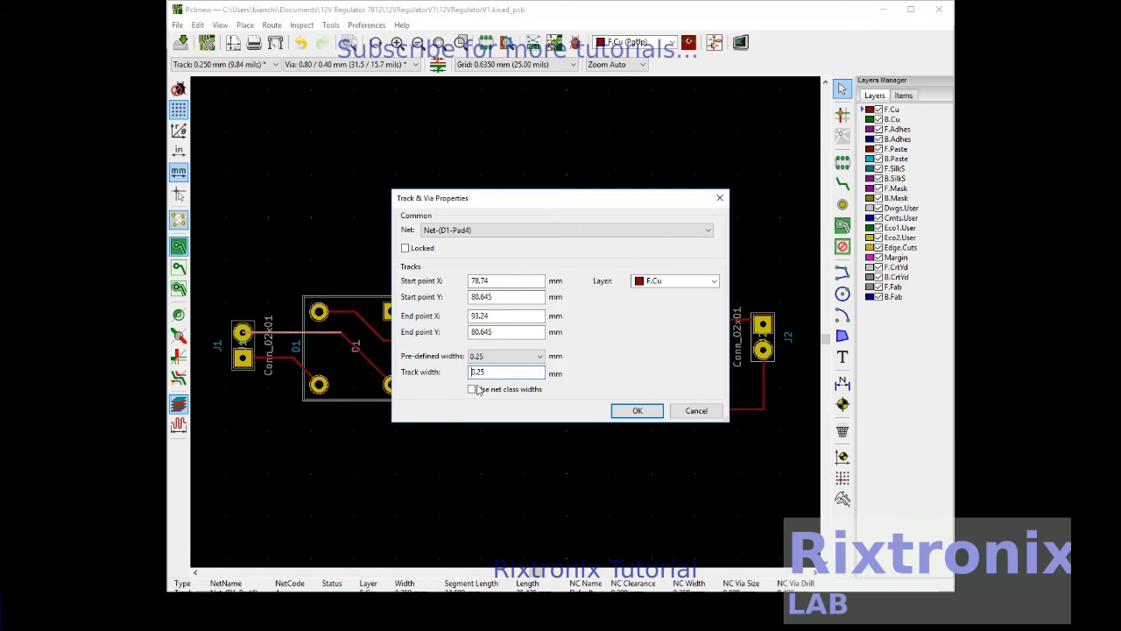
{"action": "left_click_drag", "start_coordinate": [491, 371], "coordinate": [467, 371]}
{"action": "type", "text": "1"}
{"action": "left_click", "coordinate": [632, 411]}
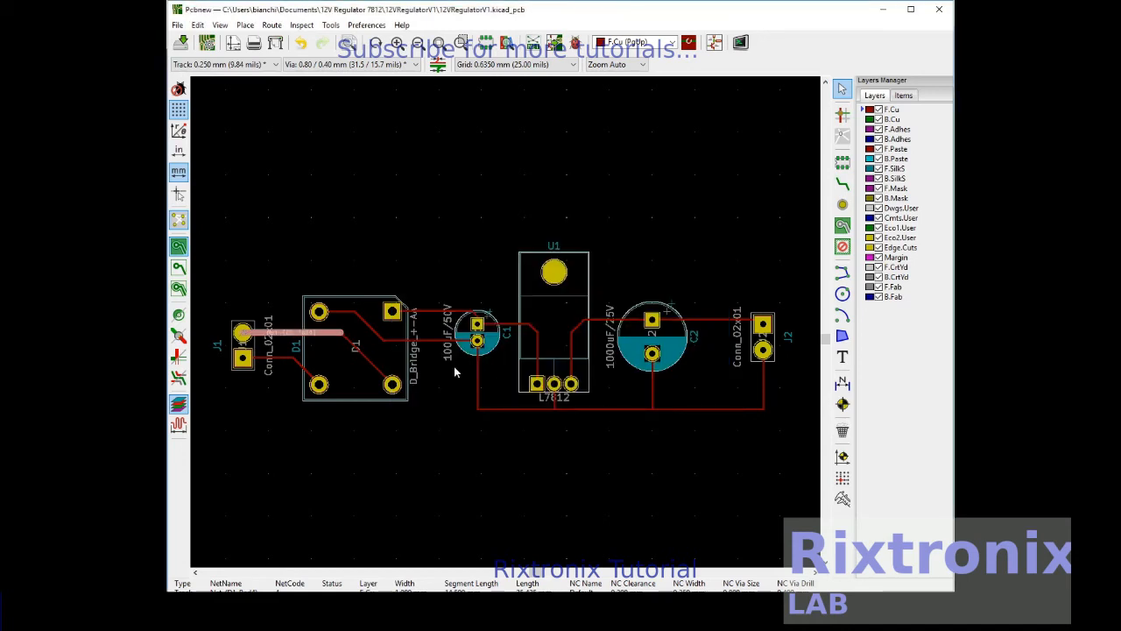
{"action": "double_click", "coordinate": [371, 369]}
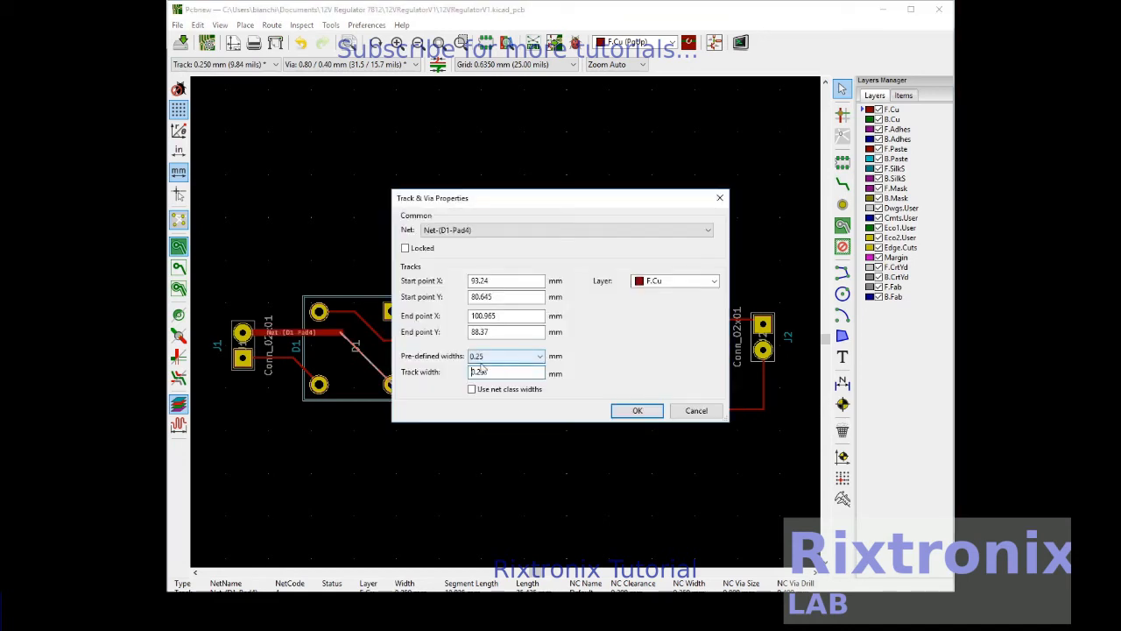
{"action": "type", "text": "1"}
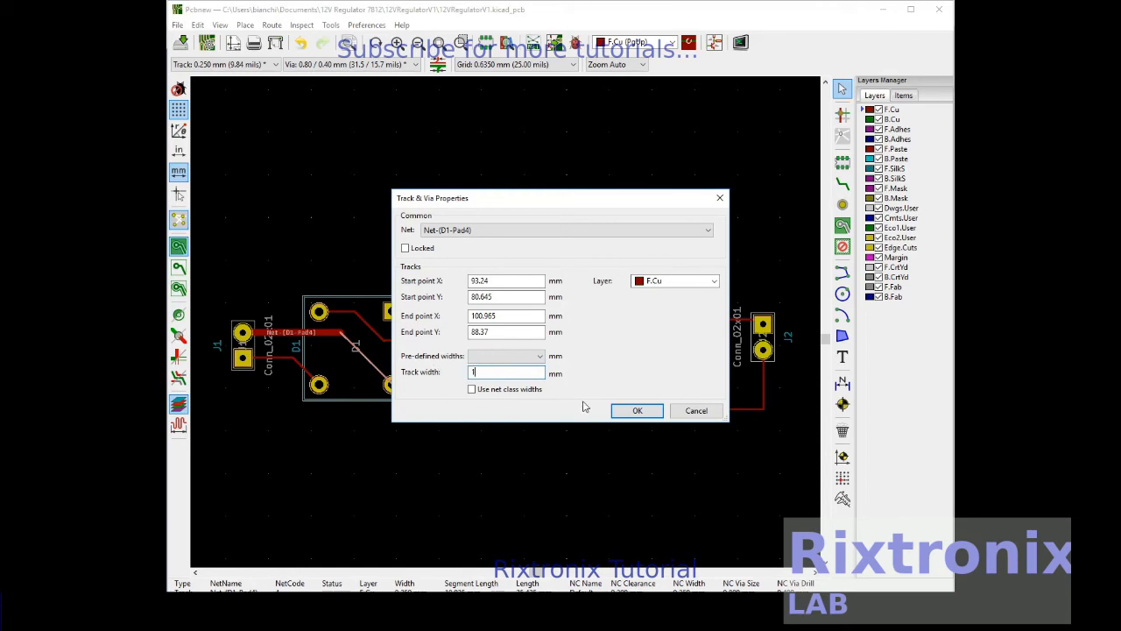
{"action": "left_click", "coordinate": [634, 410]}
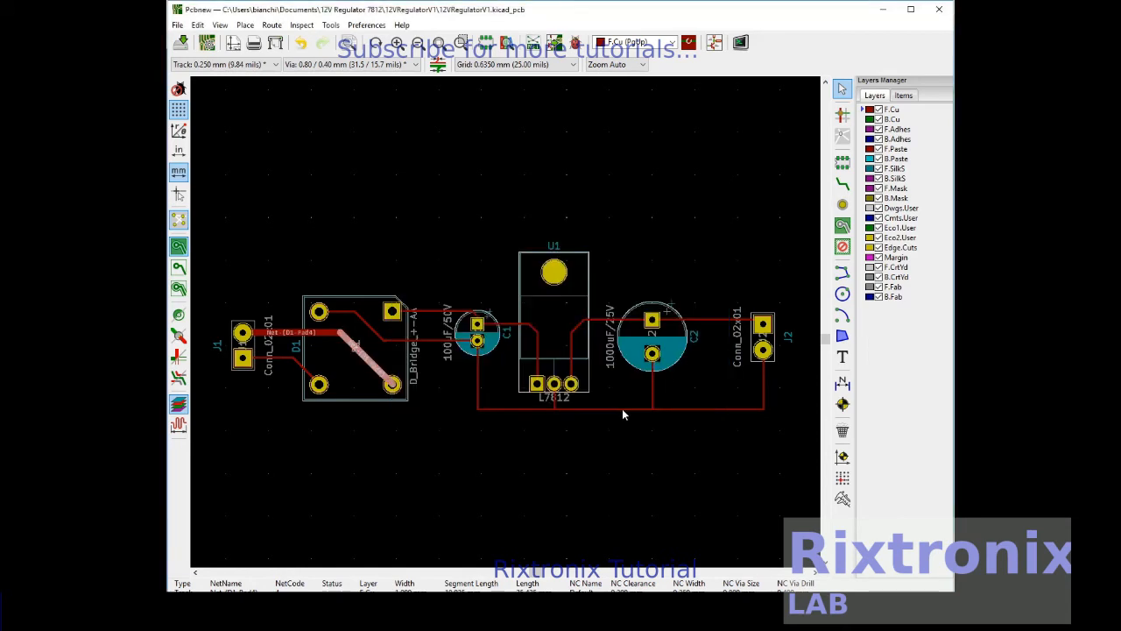
Set the width of the track segment between C2's square pad and J2's square pad to 1 mm
{"action": "double_click", "coordinate": [448, 311]}
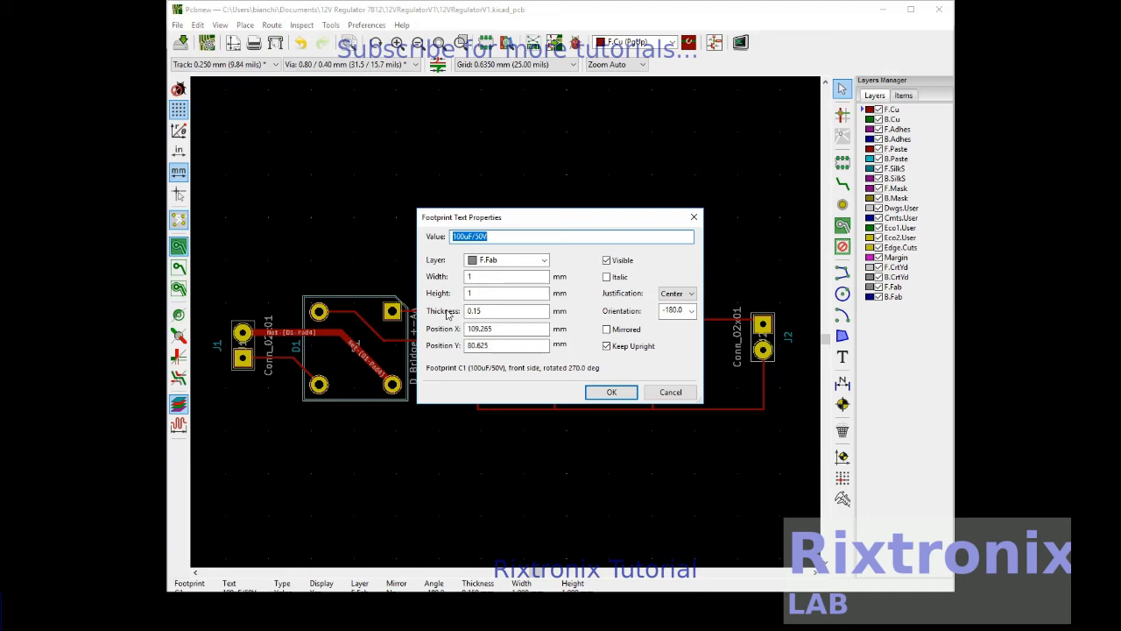
{"action": "left_click", "coordinate": [671, 392]}
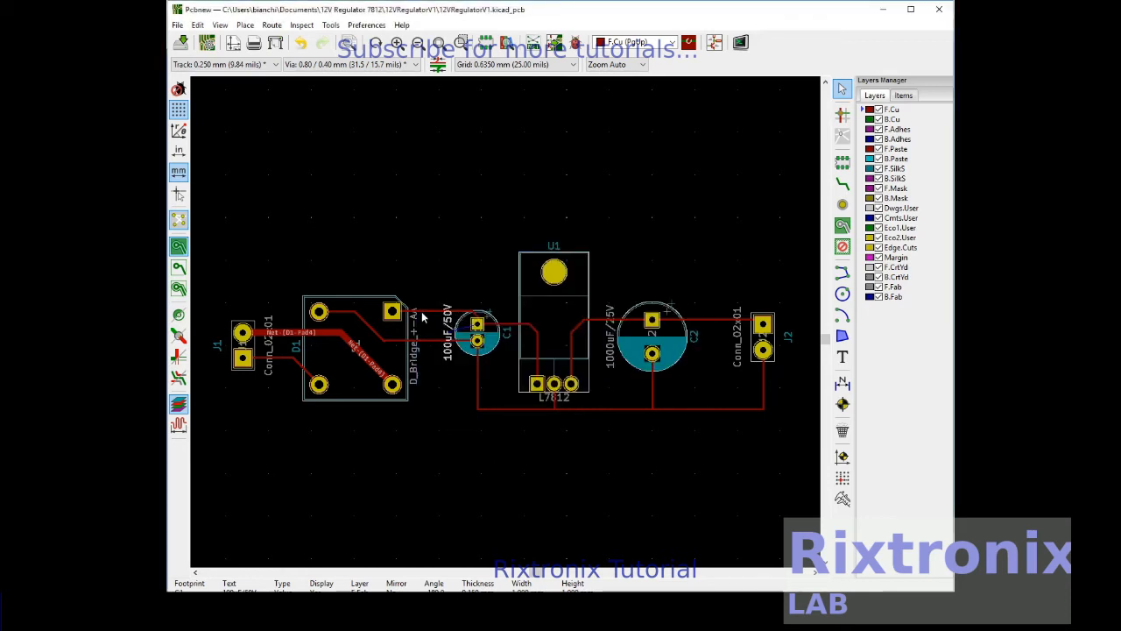
{"action": "left_click", "coordinate": [708, 319]}
{"action": "double_click", "coordinate": [706, 319]}
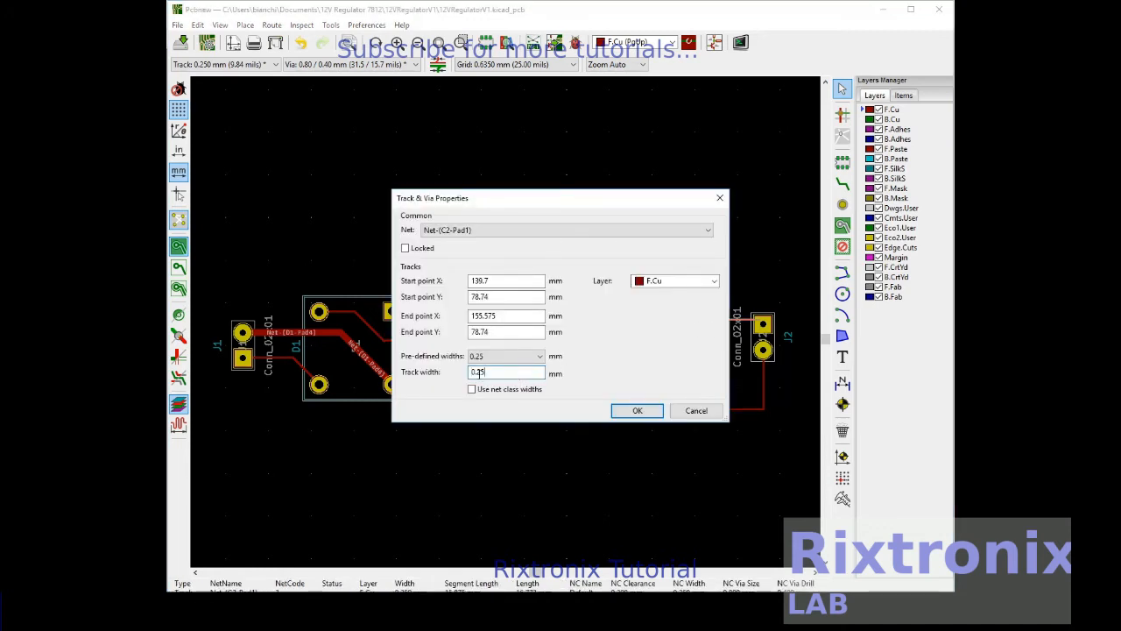
{"action": "key", "text": "ctrl+a"}
{"action": "type", "text": "1"}
{"action": "left_click", "coordinate": [618, 412]}
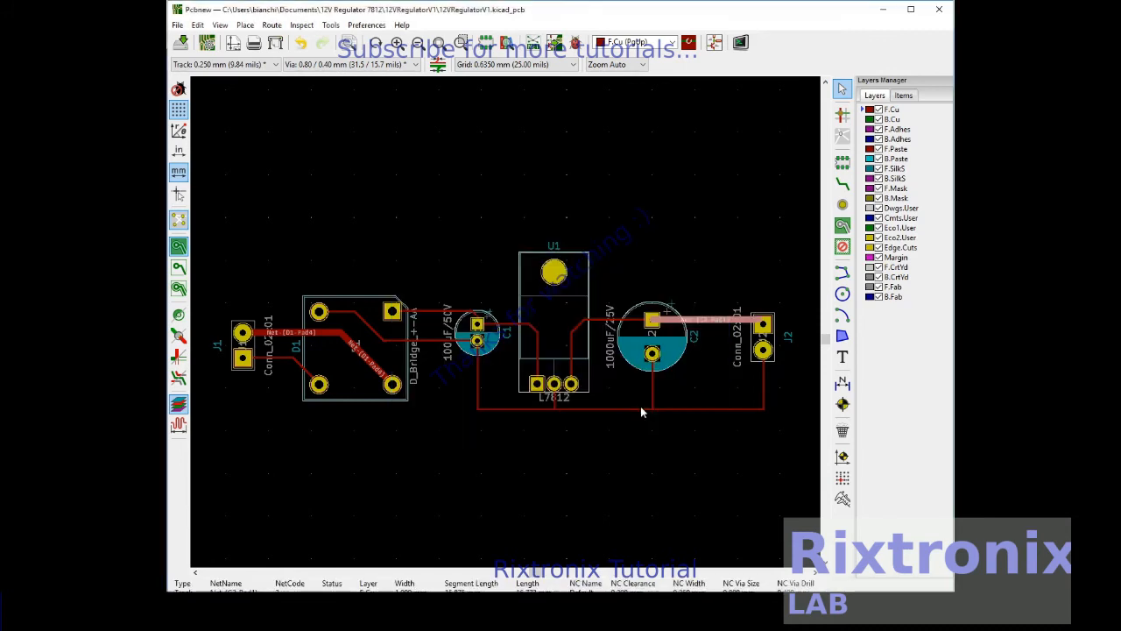
Set the width of the horizontal and diagonal track segments running from C2's square pad toward U1's right pin to 1 mm
{"action": "double_click", "coordinate": [610, 323]}
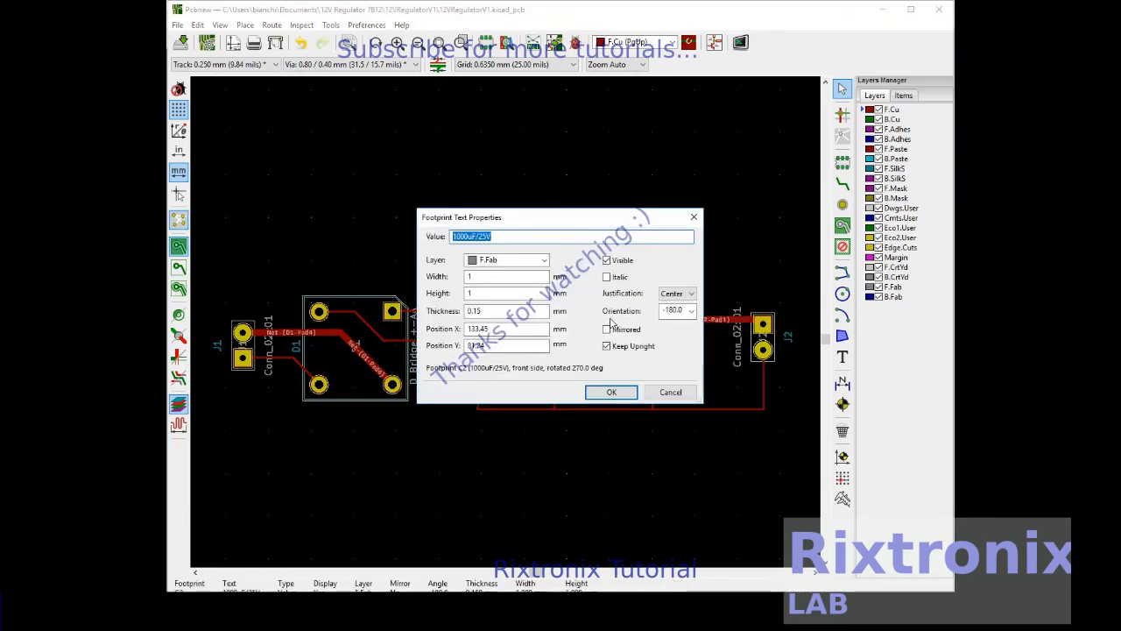
{"action": "left_click", "coordinate": [672, 393]}
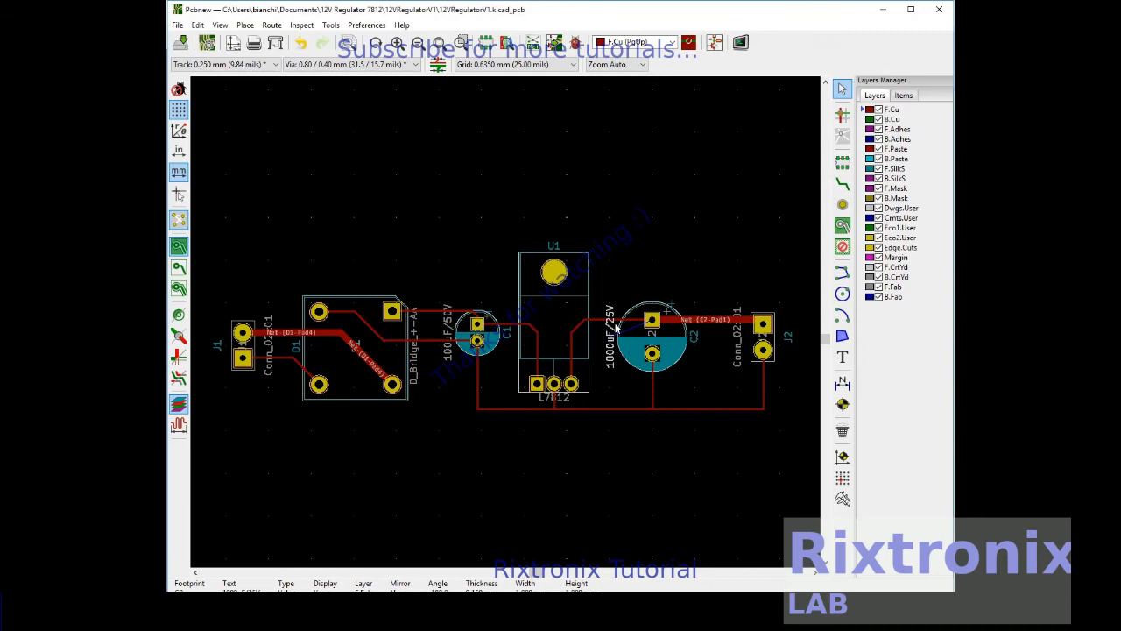
{"action": "double_click", "coordinate": [601, 325]}
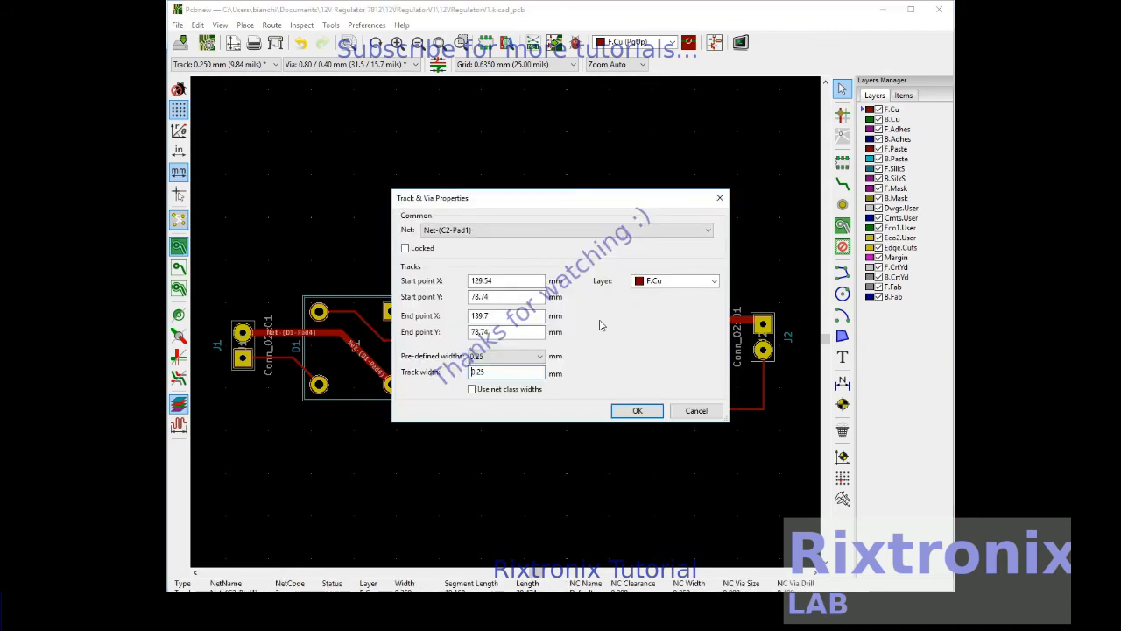
{"action": "left_click", "coordinate": [637, 410]}
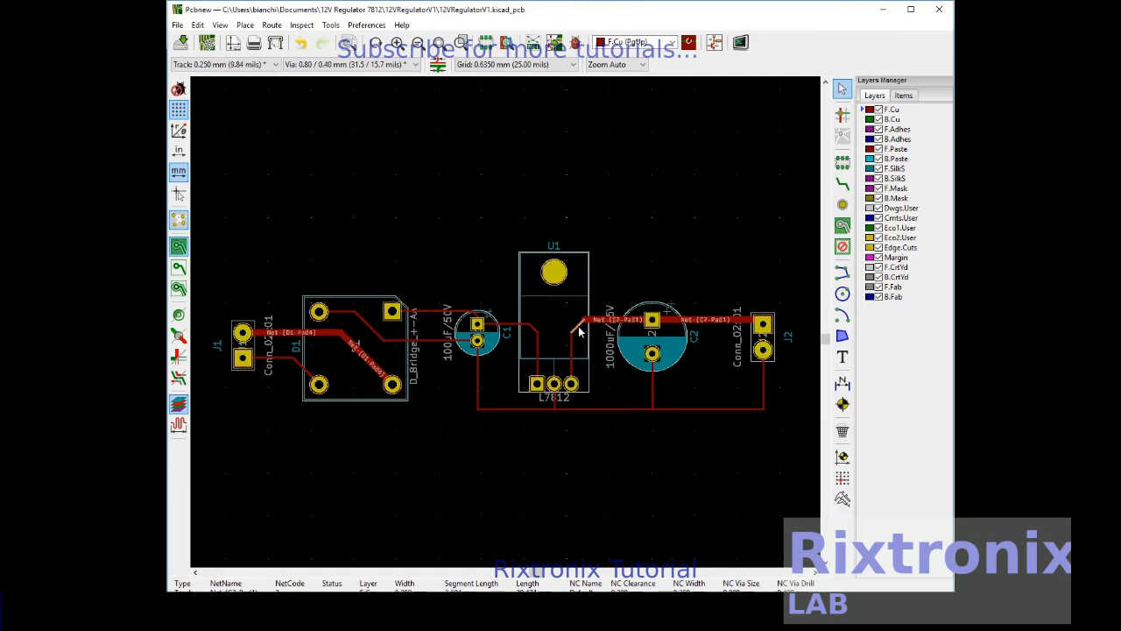
{"action": "double_click", "coordinate": [579, 331]}
{"action": "left_click", "coordinate": [517, 371]}
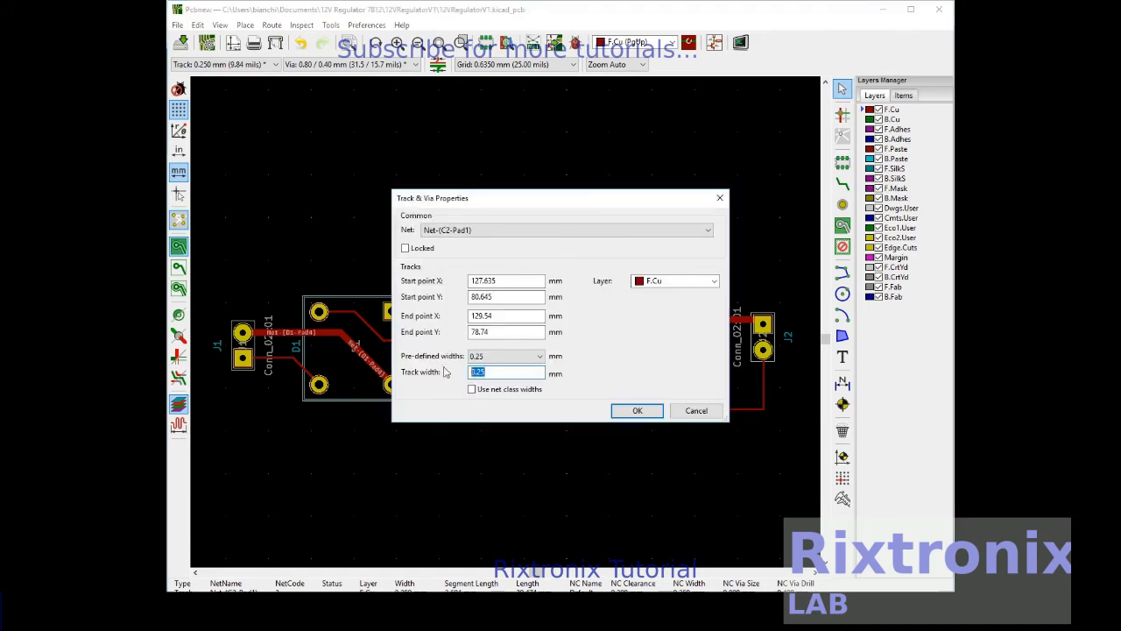
{"action": "left_click", "coordinate": [637, 410]}
Set the width of the horizontal track segment from C1's square pad toward U1 to 1 mm
{"action": "double_click", "coordinate": [513, 326]}
{"action": "left_click_drag", "start_coordinate": [506, 371], "coordinate": [442, 373]}
{"action": "type", "text": "1"}
{"action": "left_click", "coordinate": [639, 412]}
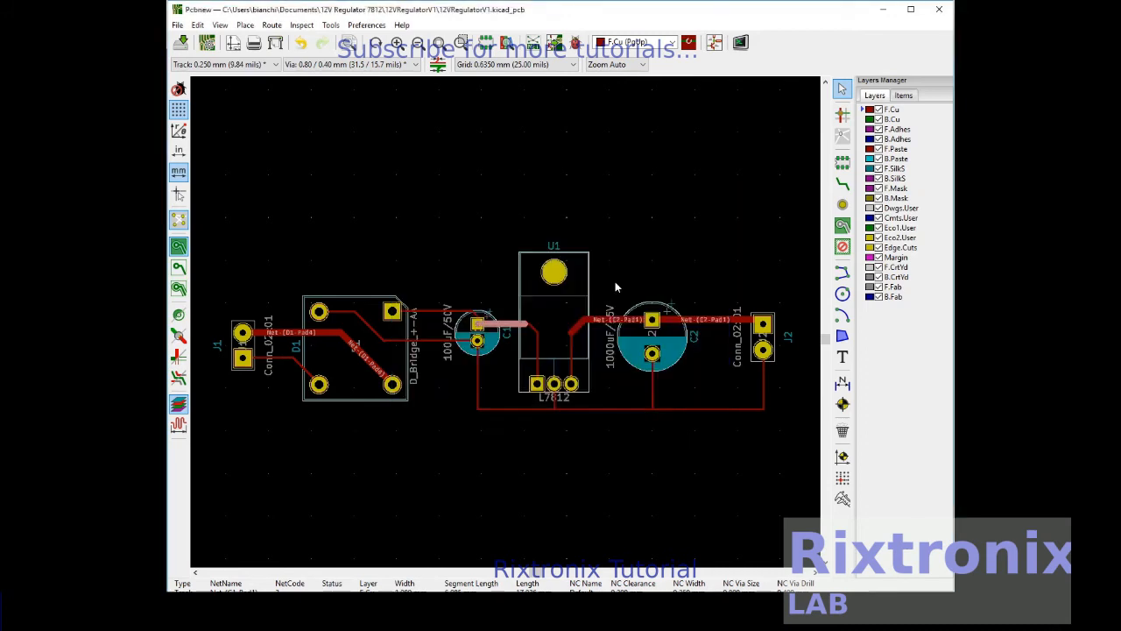
Set the width of the diagonal and vertical track segments leading down to U1's square pad to 1 mm
{"action": "left_click", "coordinate": [534, 329]}
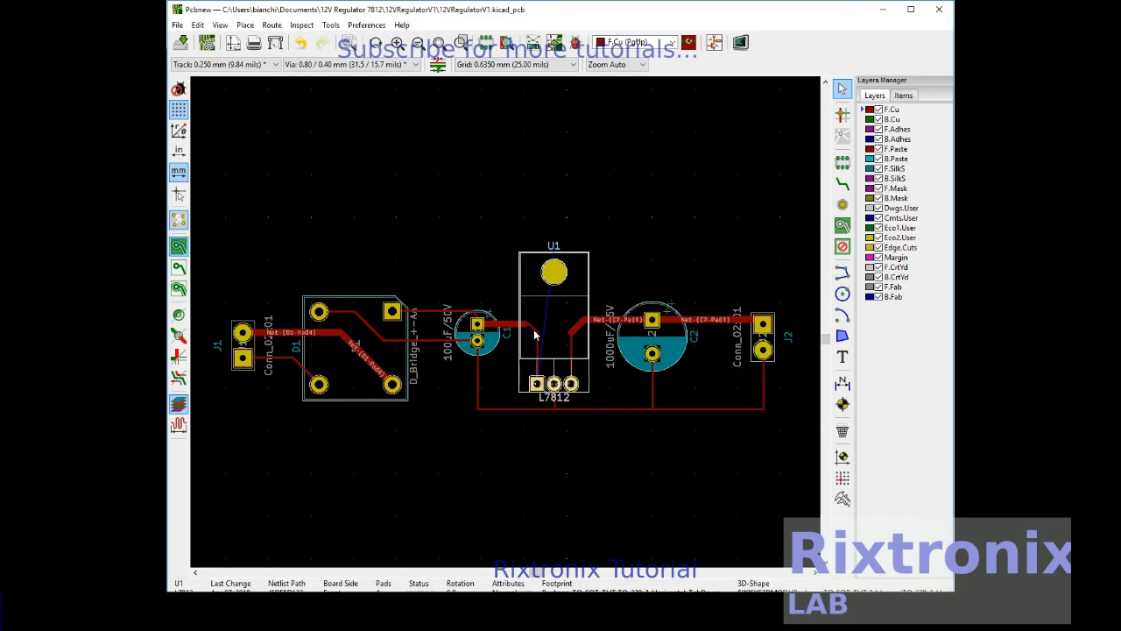
{"action": "double_click", "coordinate": [536, 328]}
{"action": "left_click", "coordinate": [740, 508]}
{"action": "left_click", "coordinate": [532, 330]}
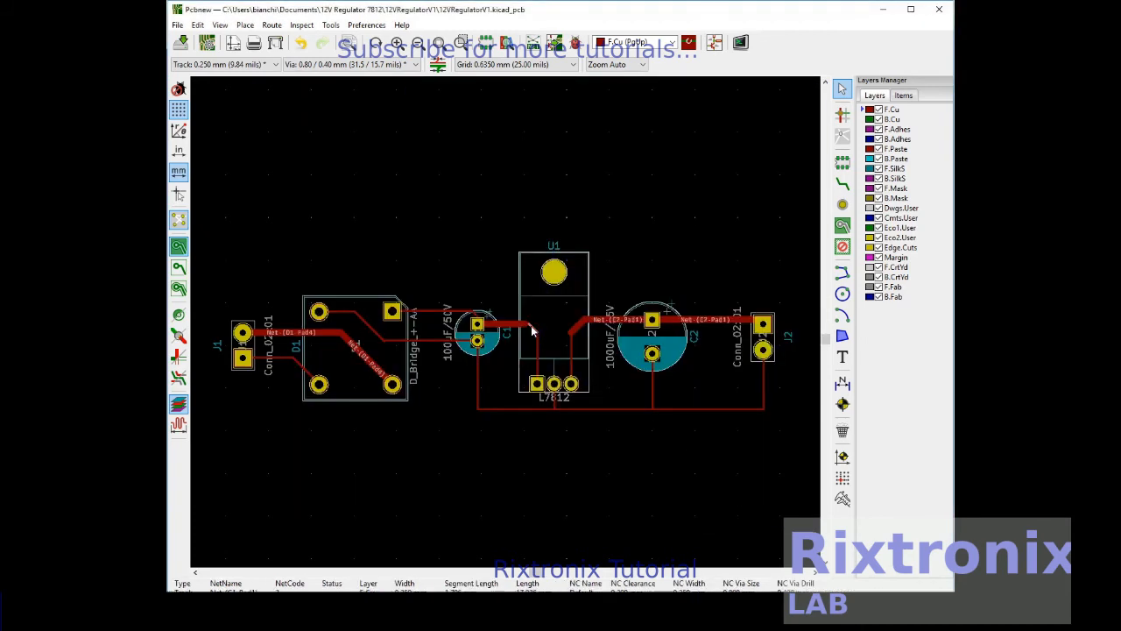
{"action": "double_click", "coordinate": [532, 330]}
{"action": "type", "text": "1"}
{"action": "left_click", "coordinate": [647, 412]}
{"action": "double_click", "coordinate": [537, 347]}
{"action": "type", "text": "1"}
{"action": "left_click", "coordinate": [638, 410]}
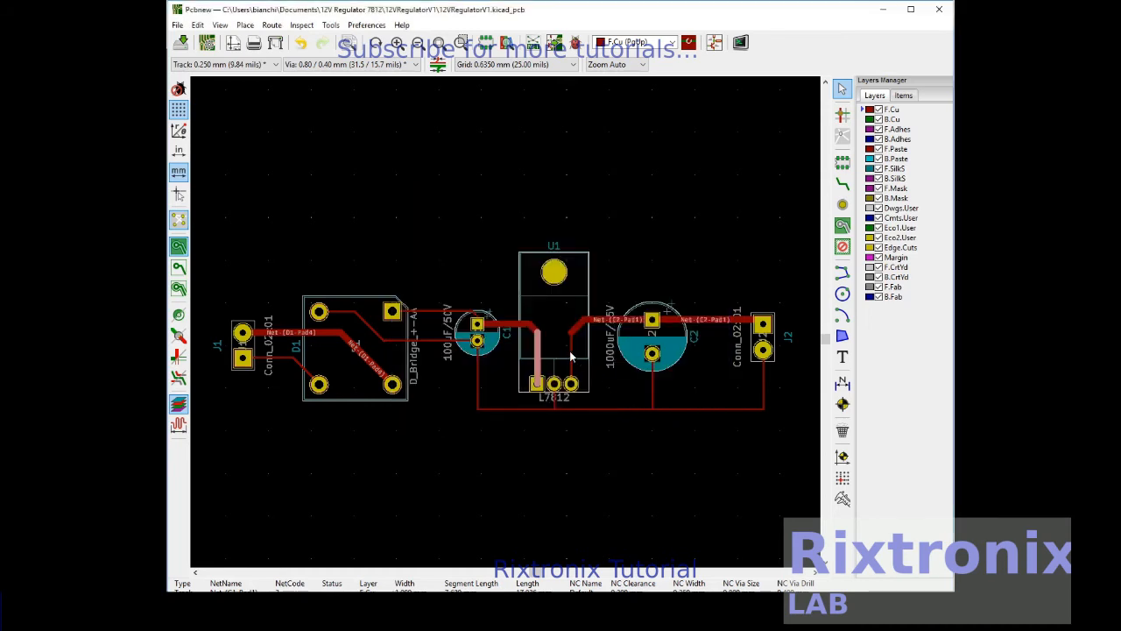
Set the width of the vertical track segment above U1's right pin to 1 mm
{"action": "double_click", "coordinate": [570, 357]}
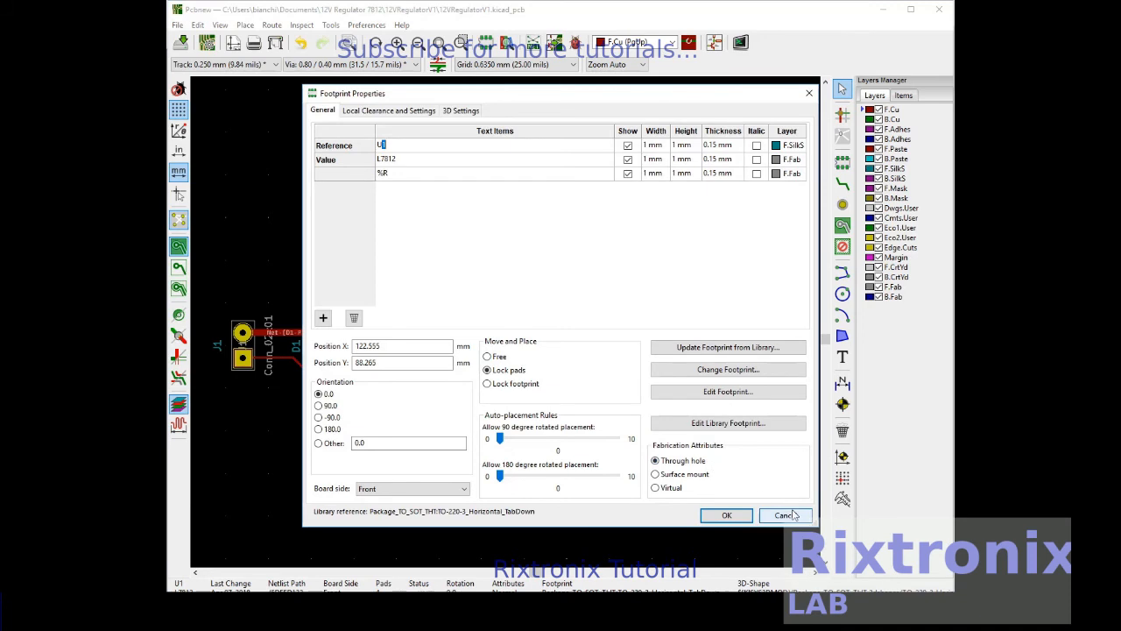
{"action": "left_click", "coordinate": [791, 516]}
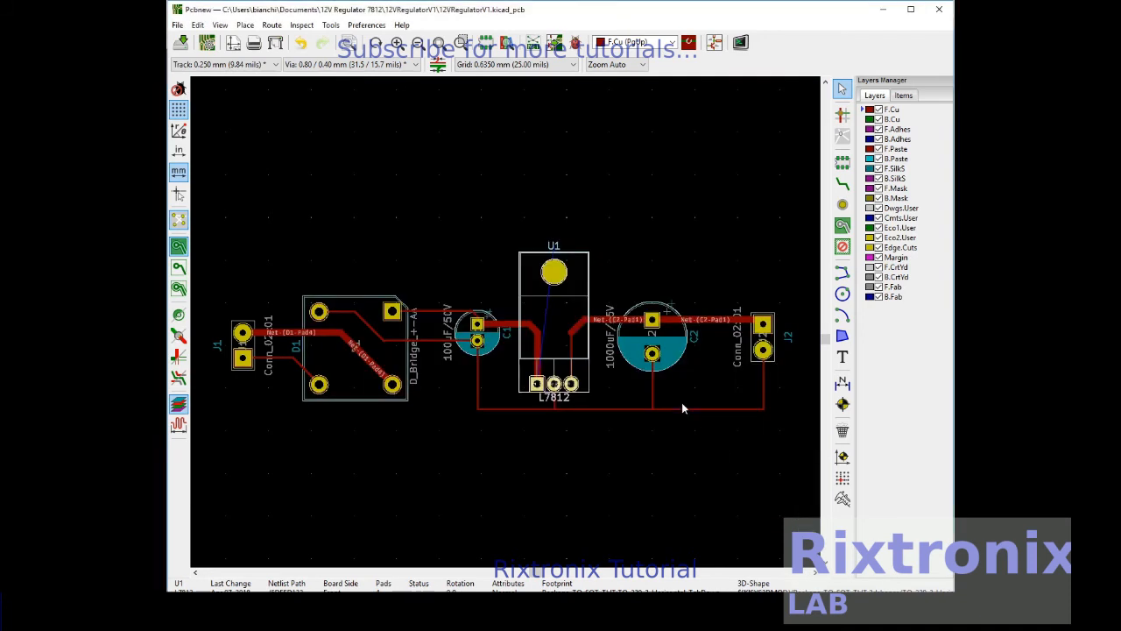
{"action": "double_click", "coordinate": [573, 348]}
{"action": "double_click", "coordinate": [504, 371]}
{"action": "type", "text": "1"}
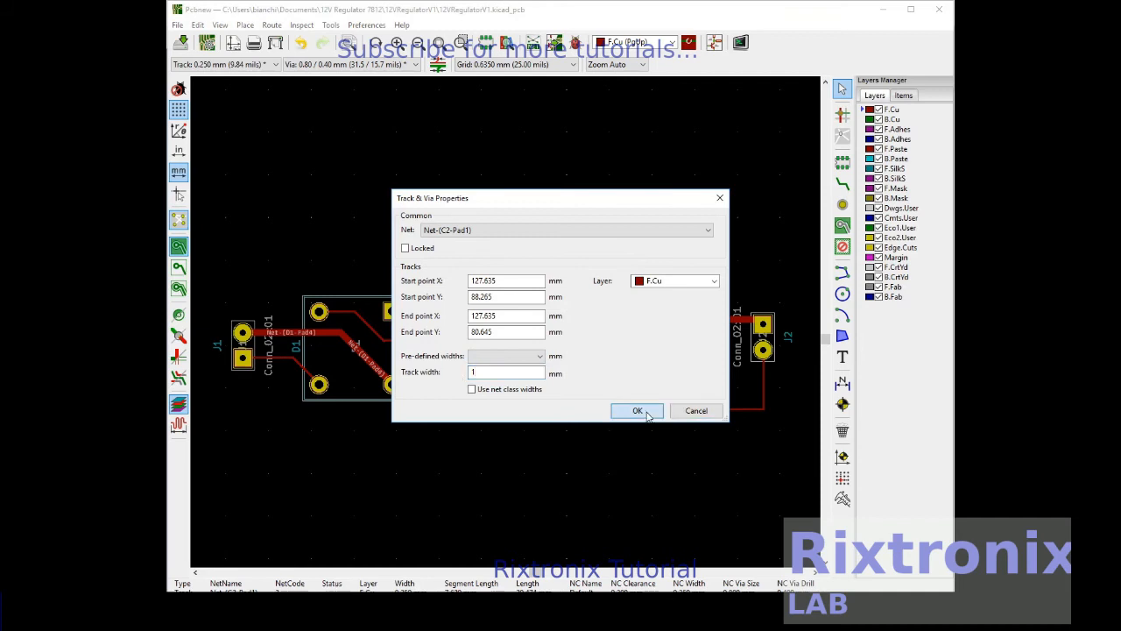
{"action": "left_click", "coordinate": [638, 411]}
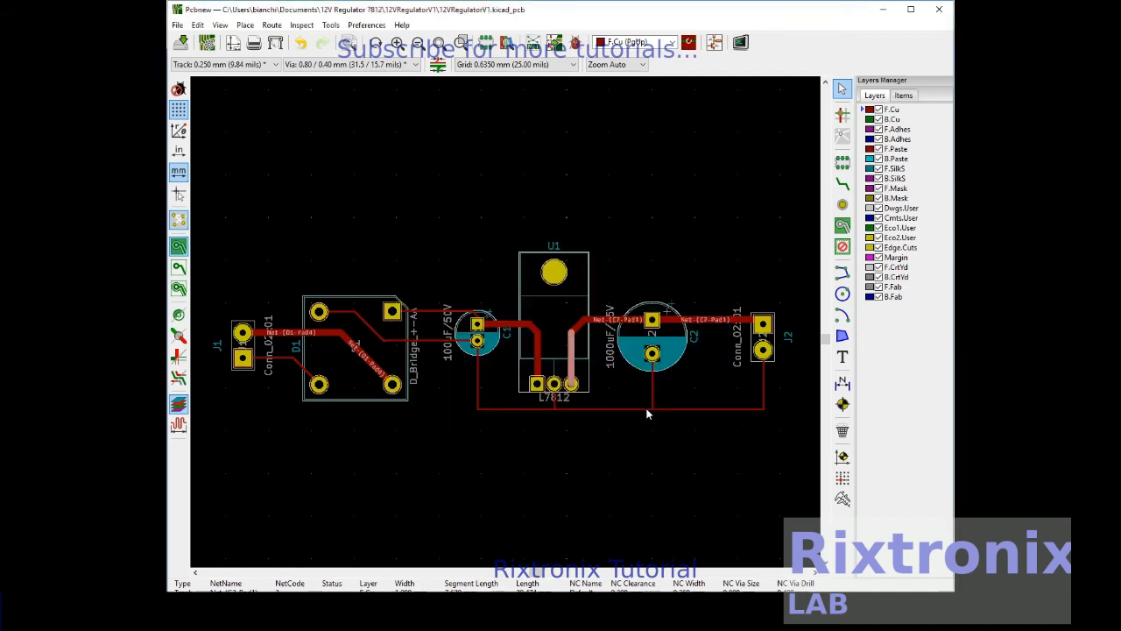
Set the width of both segments of the horizontal GND track below the components to 1 mm
{"action": "left_click", "coordinate": [647, 414]}
{"action": "double_click", "coordinate": [645, 409]}
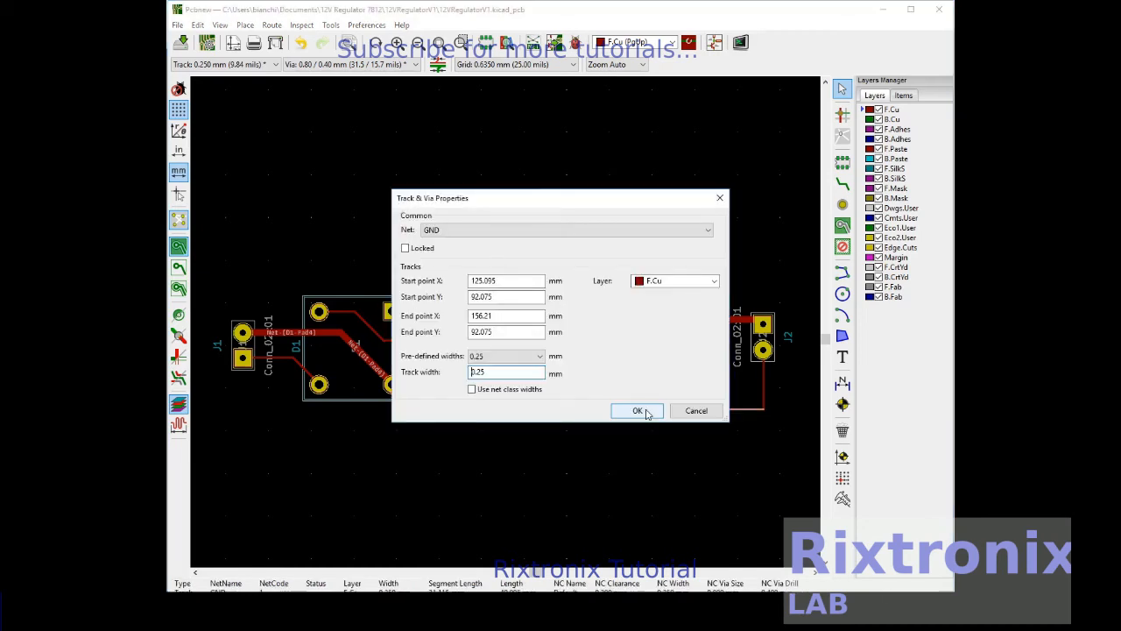
{"action": "double_click", "coordinate": [489, 371]}
{"action": "type", "text": "1"}
{"action": "left_click", "coordinate": [631, 412]}
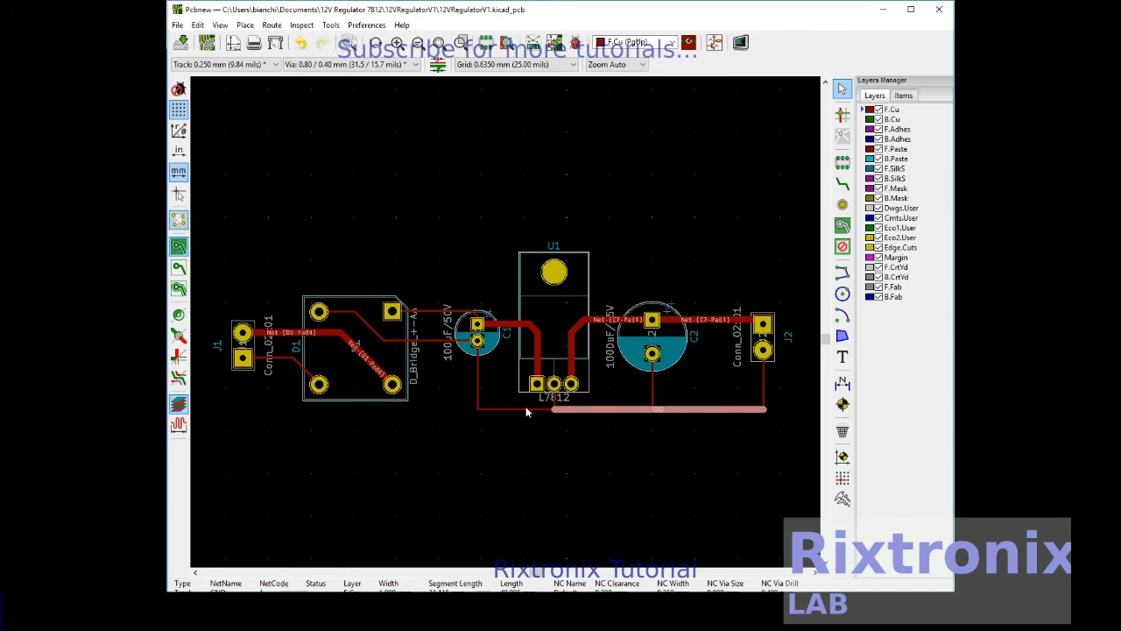
{"action": "key", "text": "Escape"}
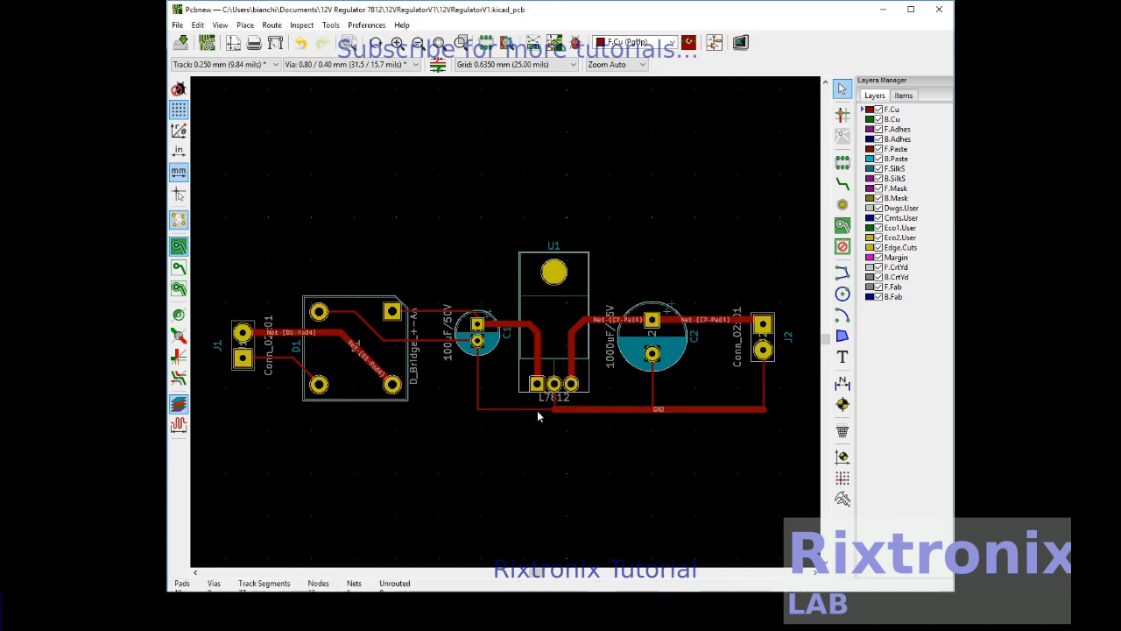
{"action": "double_click", "coordinate": [500, 409]}
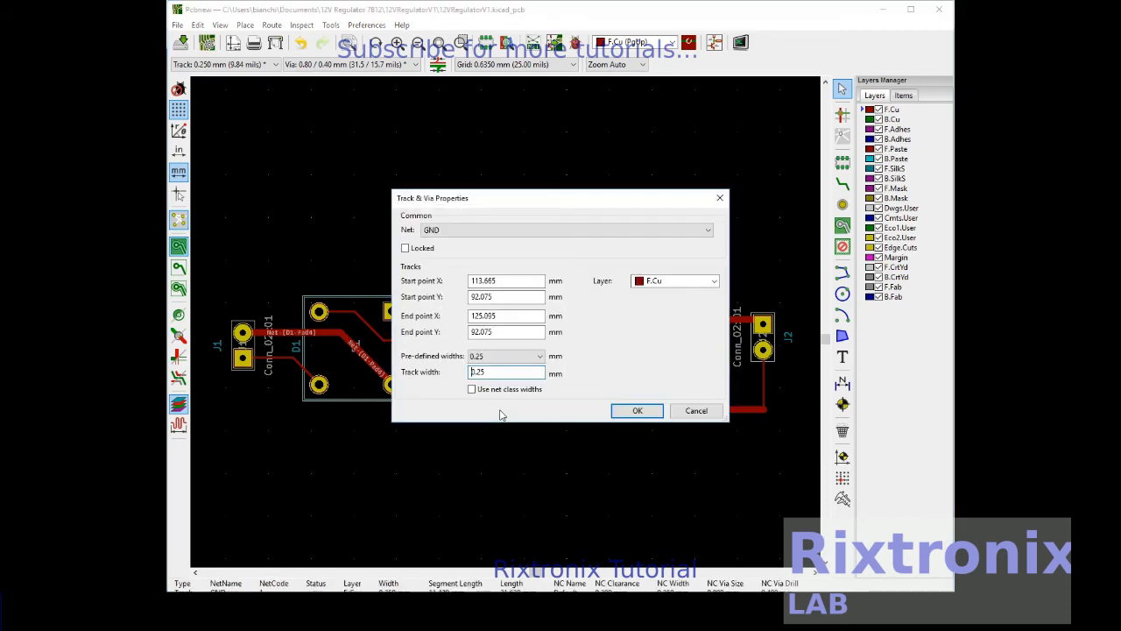
{"action": "left_click_drag", "start_coordinate": [499, 373], "coordinate": [445, 370]}
{"action": "type", "text": "1"}
{"action": "left_click", "coordinate": [632, 412]}
Set the width of the vertical GND tracks below U1's middle pin and C1's round pad to 1 mm
{"action": "double_click", "coordinate": [555, 401]}
{"action": "left_click_drag", "start_coordinate": [505, 373], "coordinate": [472, 373]}
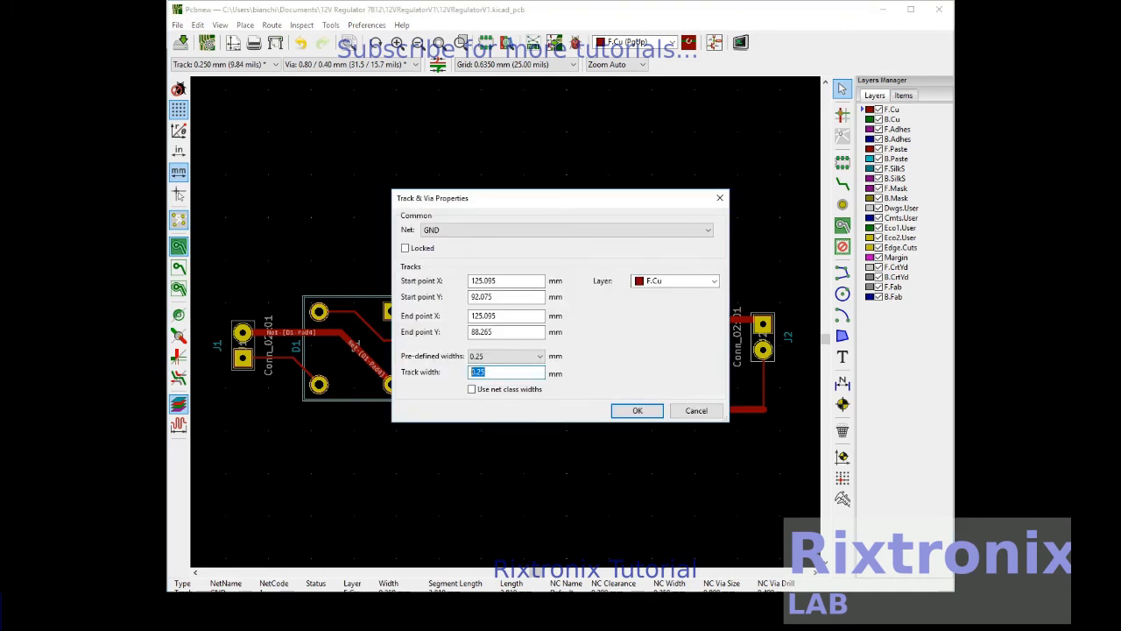
{"action": "type", "text": "1"}
{"action": "left_click", "coordinate": [635, 411]}
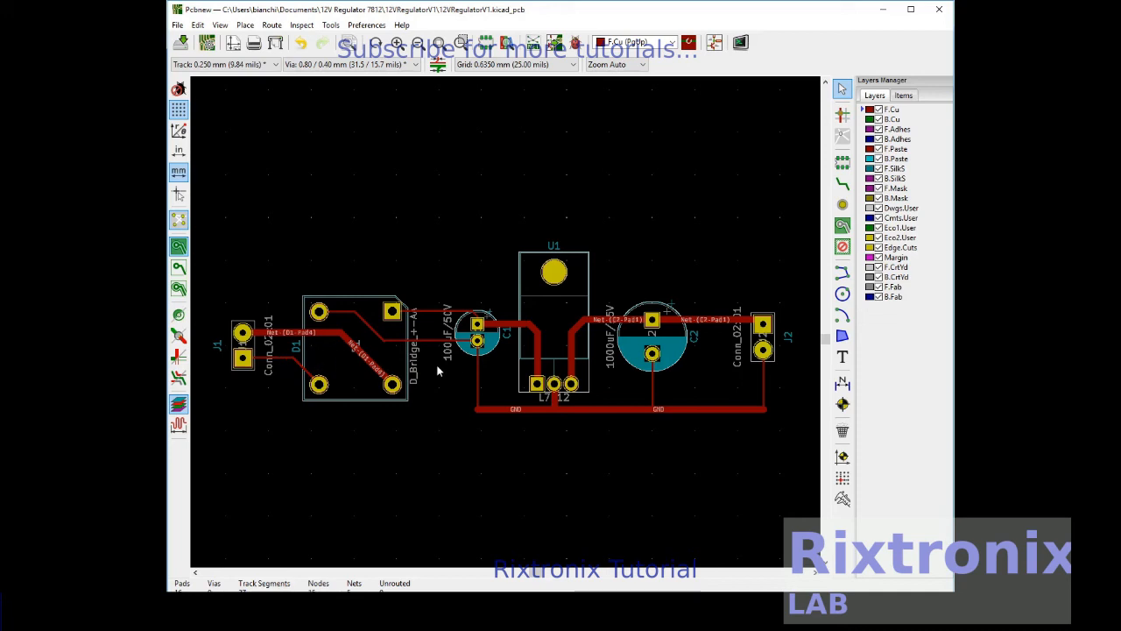
{"action": "double_click", "coordinate": [478, 380]}
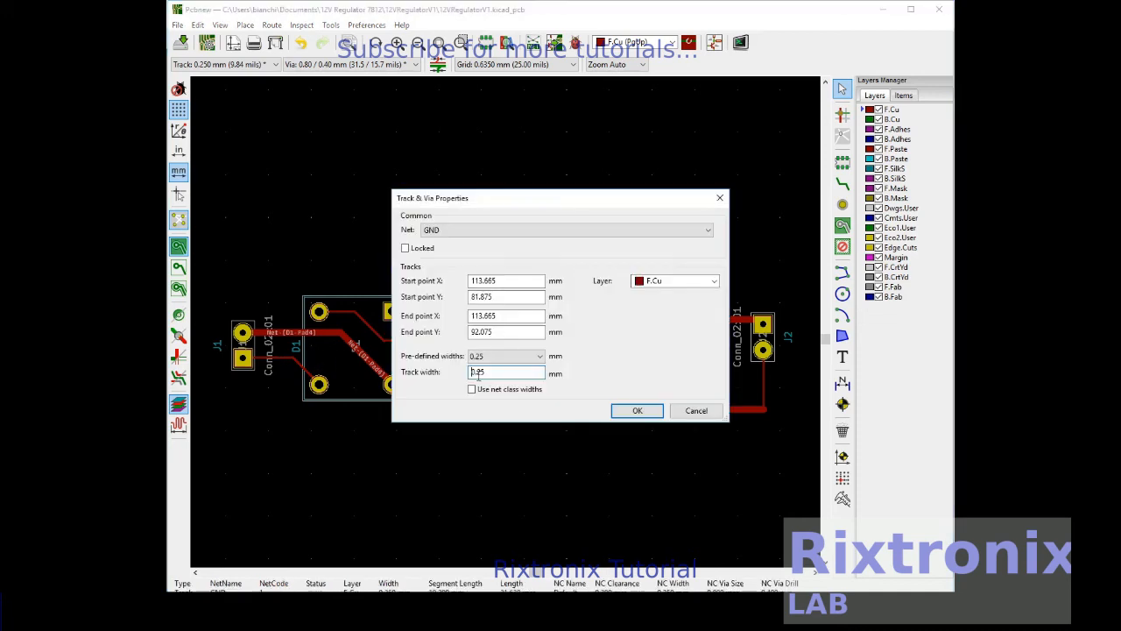
{"action": "left_click_drag", "start_coordinate": [485, 372], "coordinate": [414, 362]}
{"action": "type", "text": "1"}
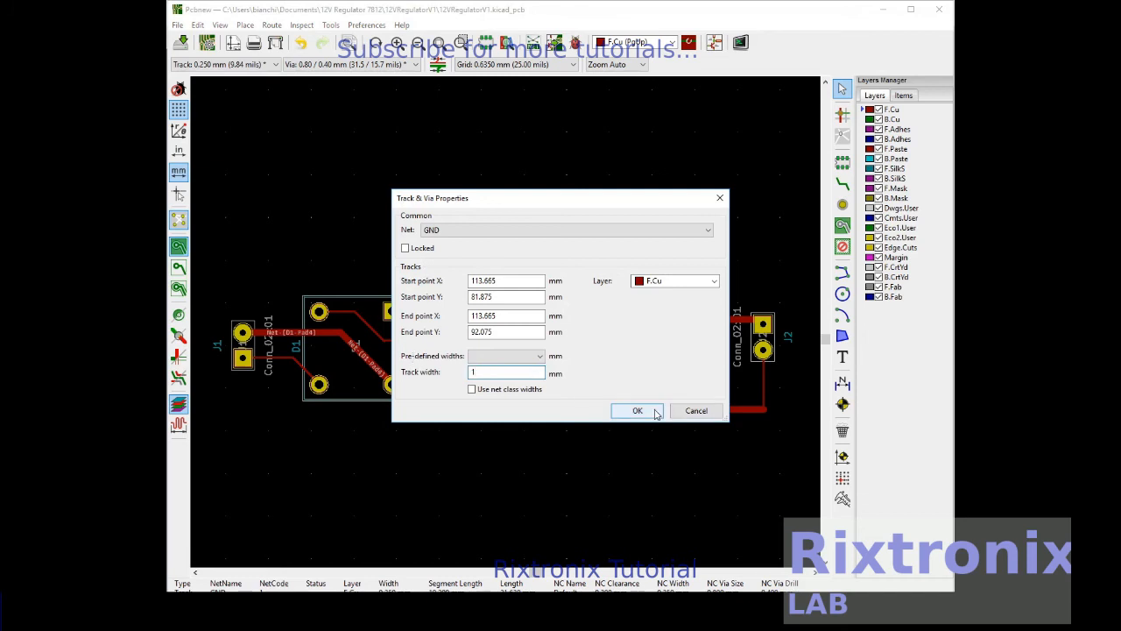
{"action": "left_click", "coordinate": [655, 413]}
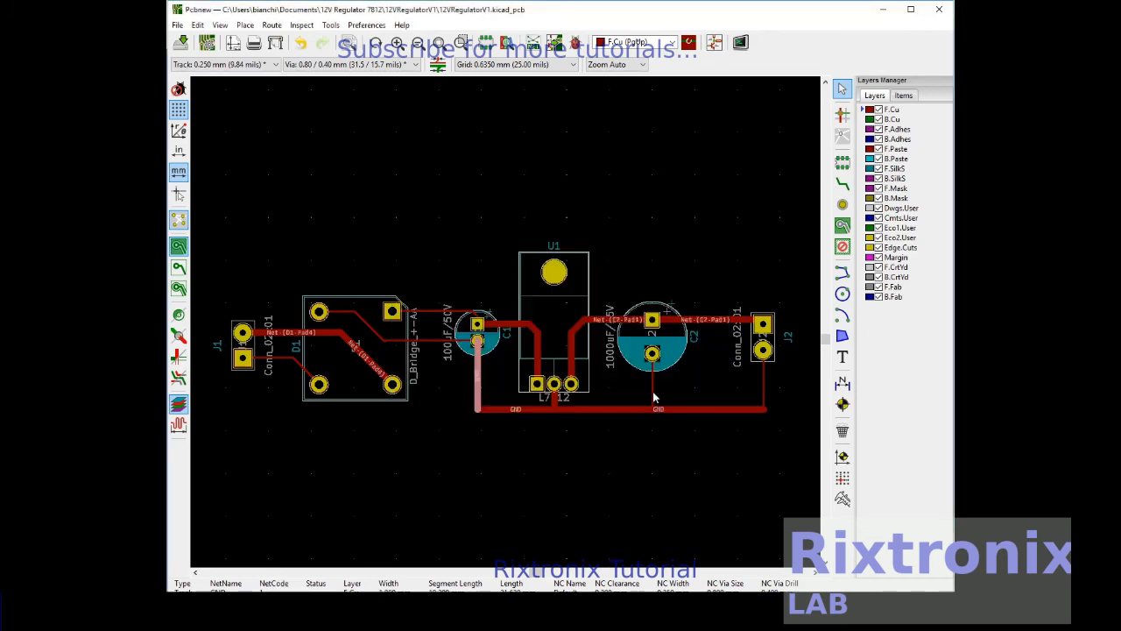
Set the width of the vertical GND tracks below C2's round pad and J2's round pad to 1 mm
{"action": "double_click", "coordinate": [654, 398]}
{"action": "left_click_drag", "start_coordinate": [508, 375], "coordinate": [425, 362]}
{"action": "type", "text": "1"}
{"action": "left_click", "coordinate": [638, 410]}
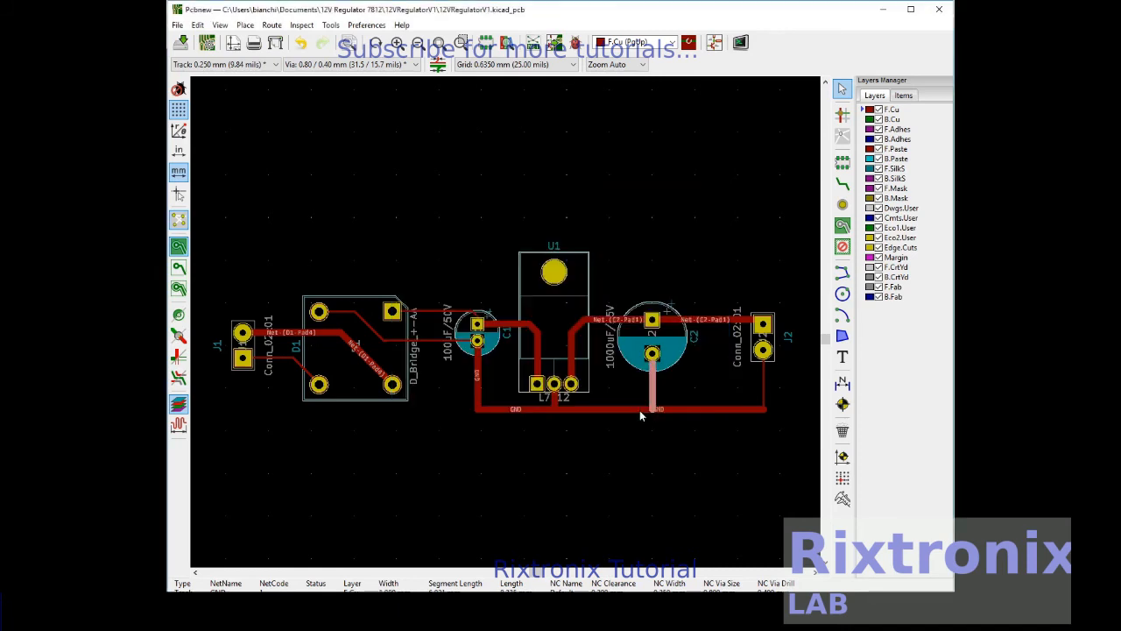
{"action": "double_click", "coordinate": [764, 386]}
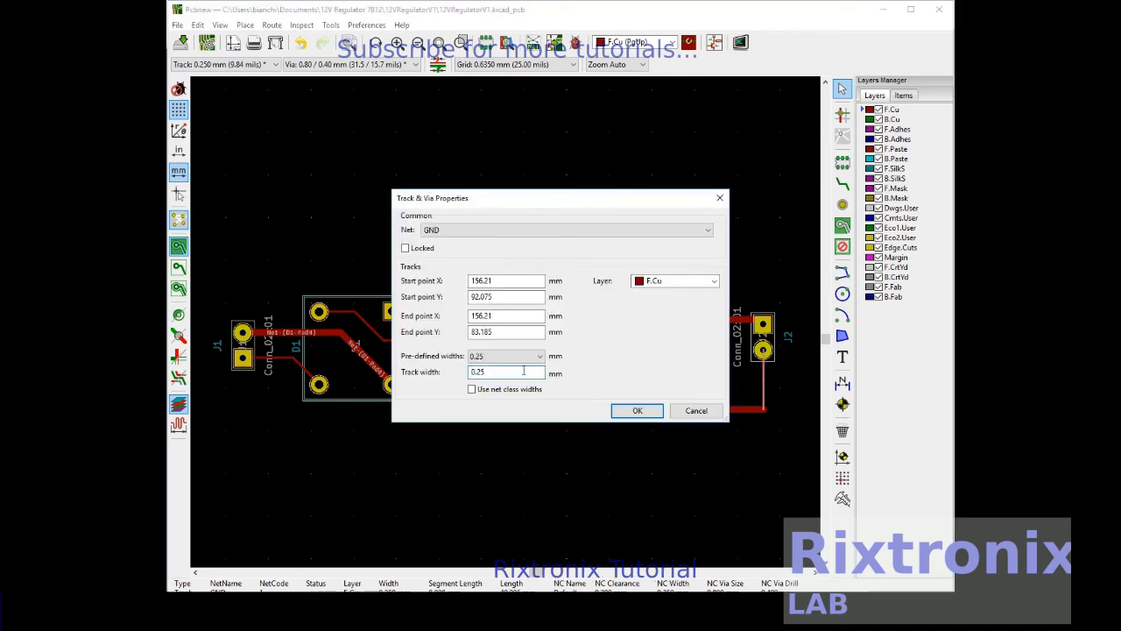
{"action": "left_click_drag", "start_coordinate": [508, 368], "coordinate": [446, 368]}
{"action": "type", "text": "1"}
{"action": "left_click", "coordinate": [624, 412]}
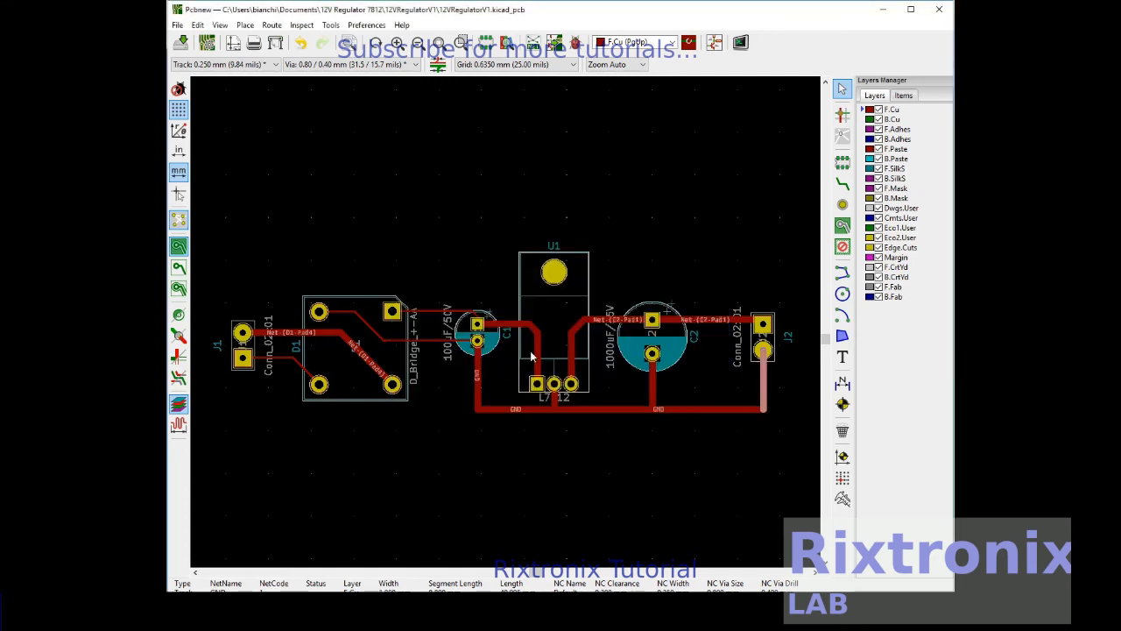
Set the width of both segments of the track between D1's square pad and C1's square pad to 1 mm, and save the board
{"action": "double_click", "coordinate": [440, 314]}
{"action": "left_click_drag", "start_coordinate": [496, 373], "coordinate": [473, 372]}
{"action": "type", "text": "1"}
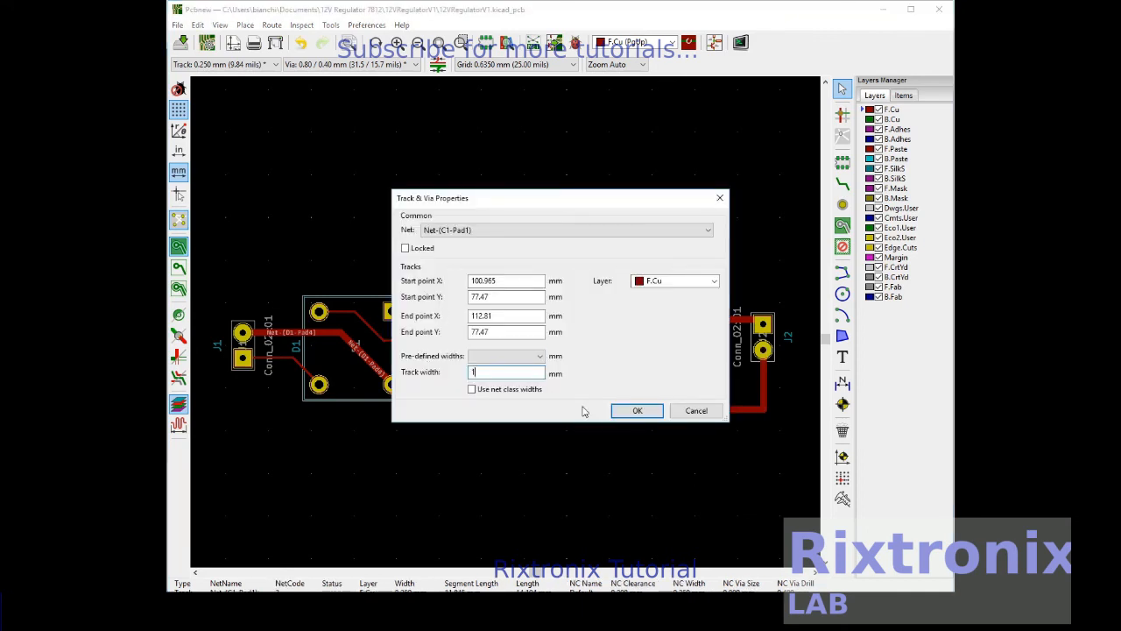
{"action": "left_click", "coordinate": [637, 410]}
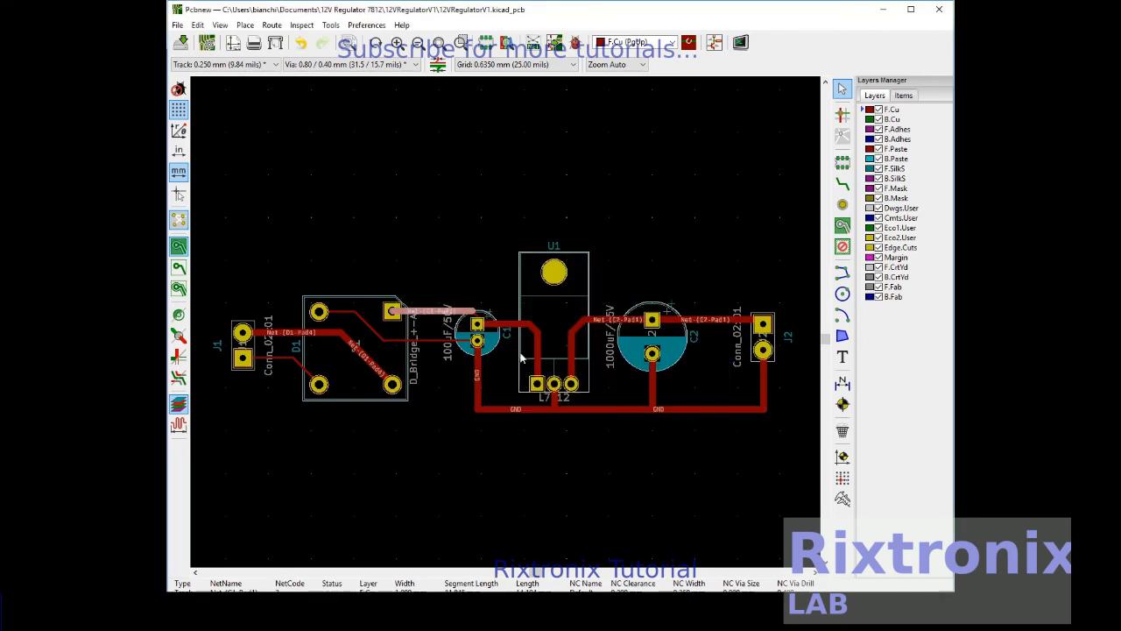
{"action": "double_click", "coordinate": [477, 323]}
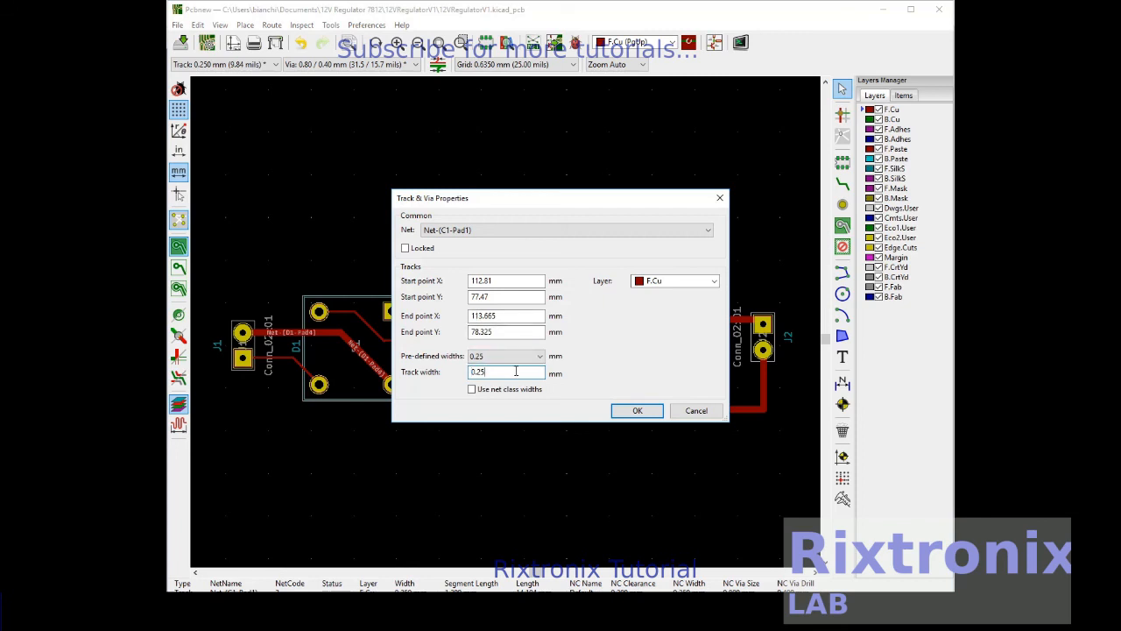
{"action": "left_click_drag", "start_coordinate": [517, 373], "coordinate": [449, 373]}
{"action": "type", "text": "1"}
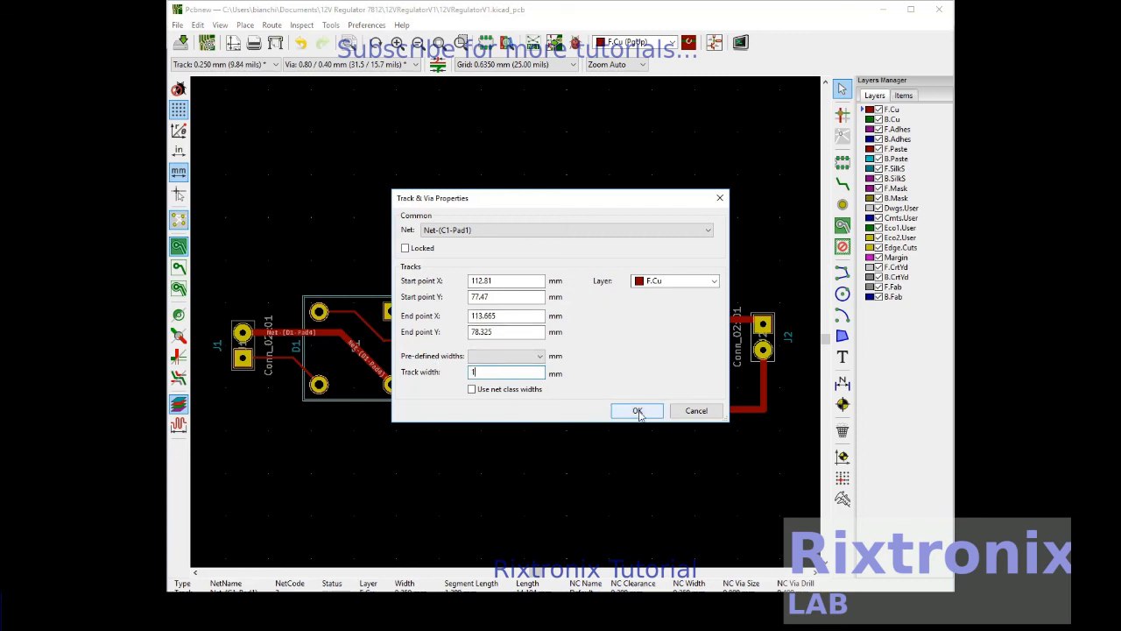
{"action": "left_click", "coordinate": [638, 411]}
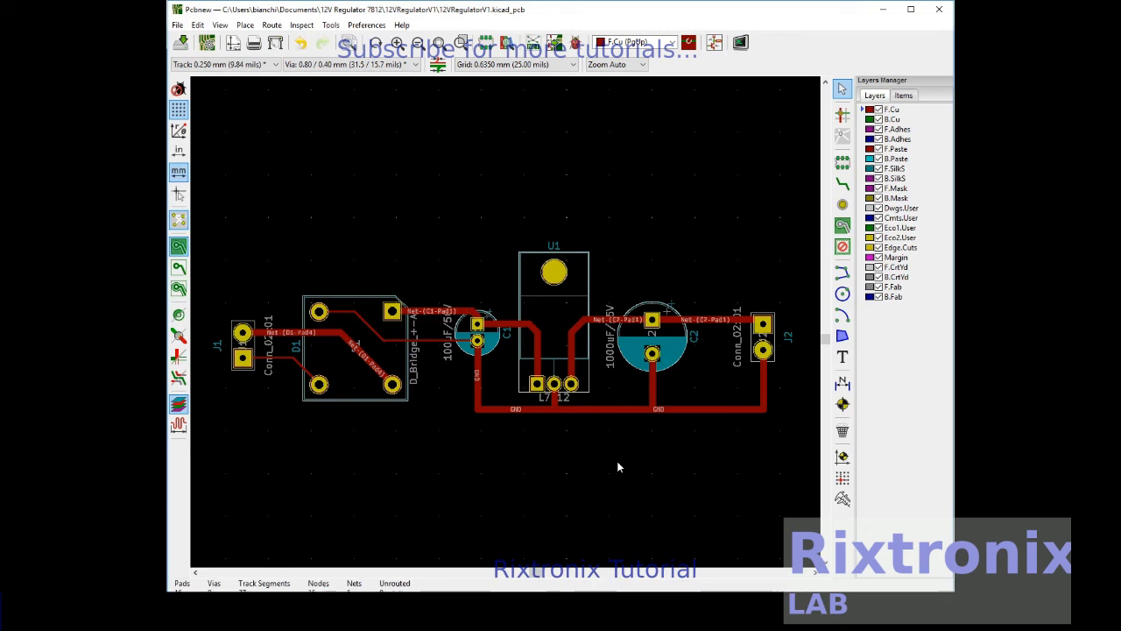
{"action": "left_click", "coordinate": [181, 42]}
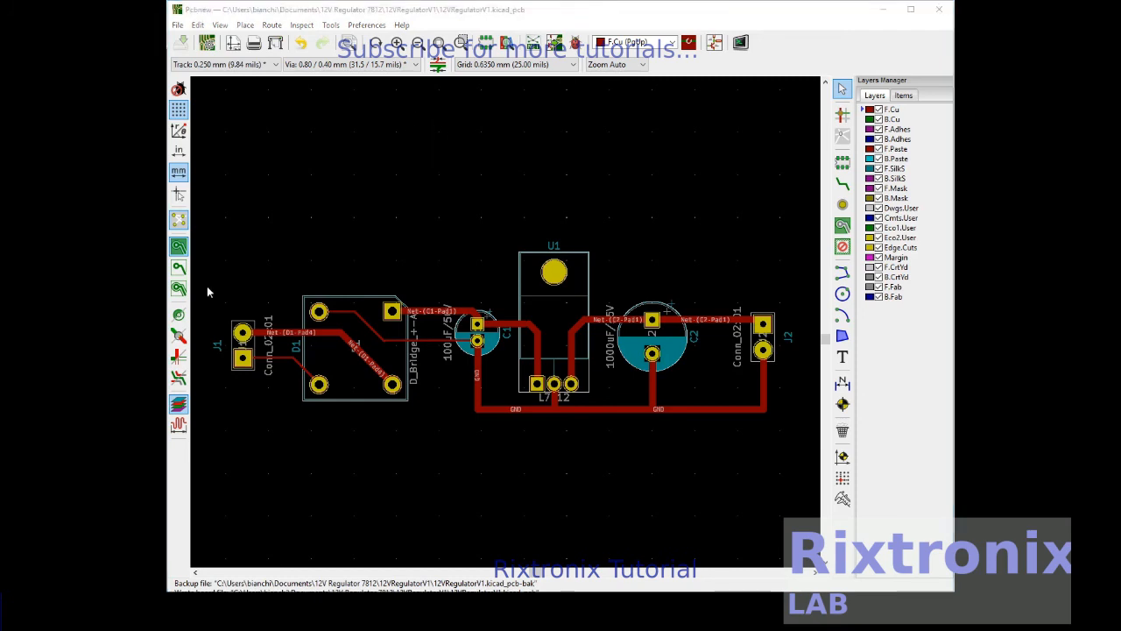
Set the width of both segments of the track between J1's square pad and D1's lower-left pad to 1 mm
{"action": "double_click", "coordinate": [345, 316]}
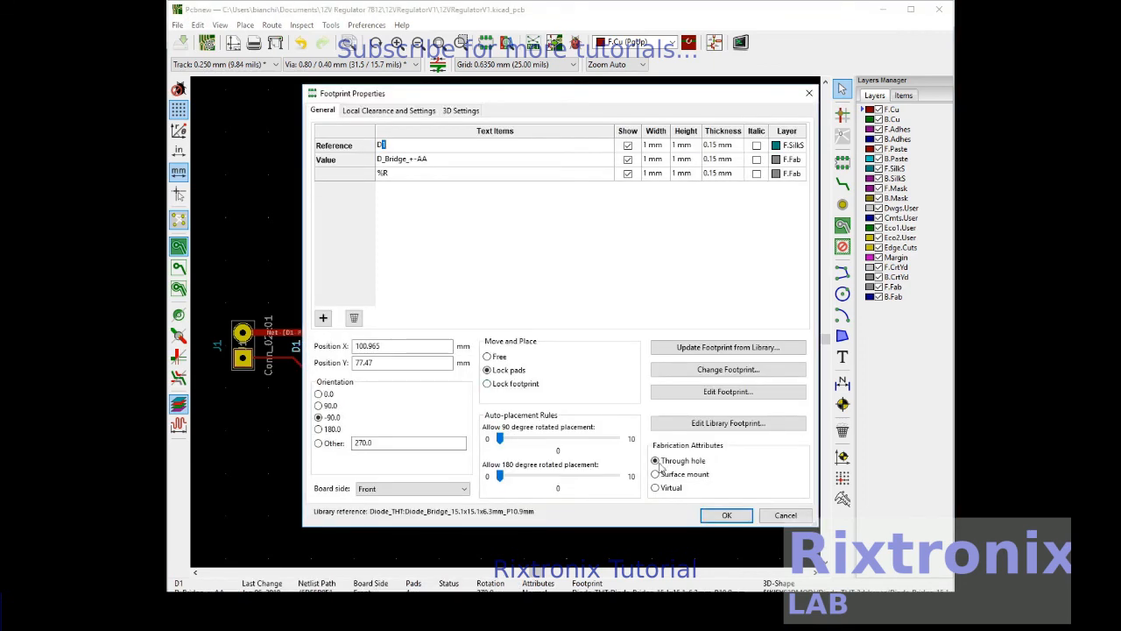
{"action": "left_click", "coordinate": [786, 515]}
{"action": "double_click", "coordinate": [279, 363]}
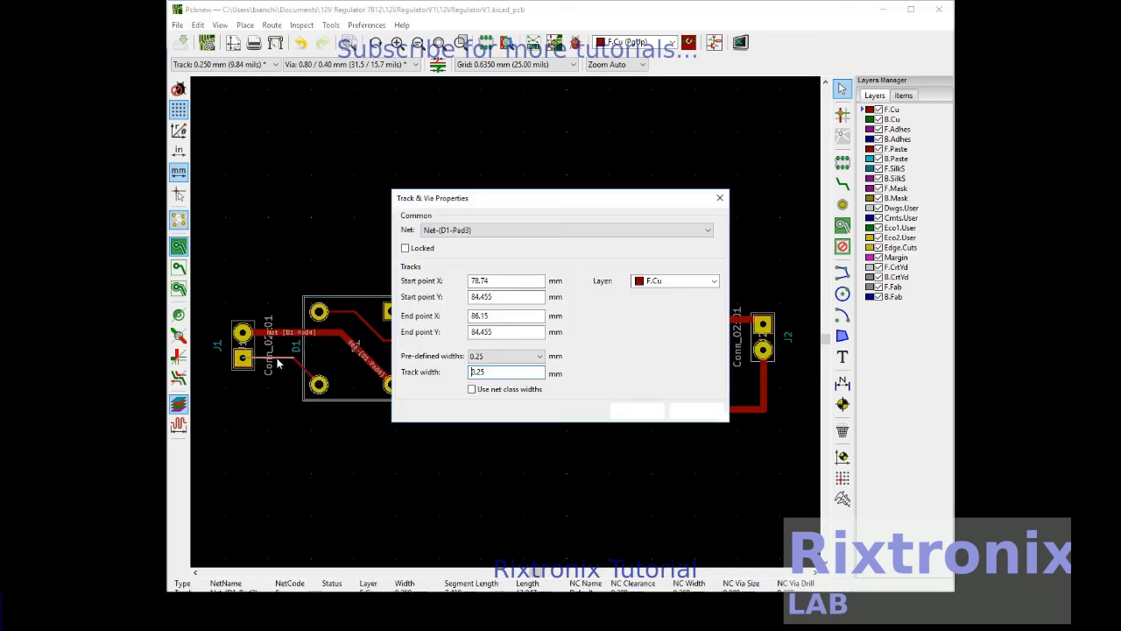
{"action": "type", "text": "1"}
{"action": "left_click", "coordinate": [641, 409]}
{"action": "double_click", "coordinate": [298, 363]}
{"action": "double_click", "coordinate": [504, 376]}
{"action": "type", "text": "1"}
{"action": "left_click", "coordinate": [637, 410]}
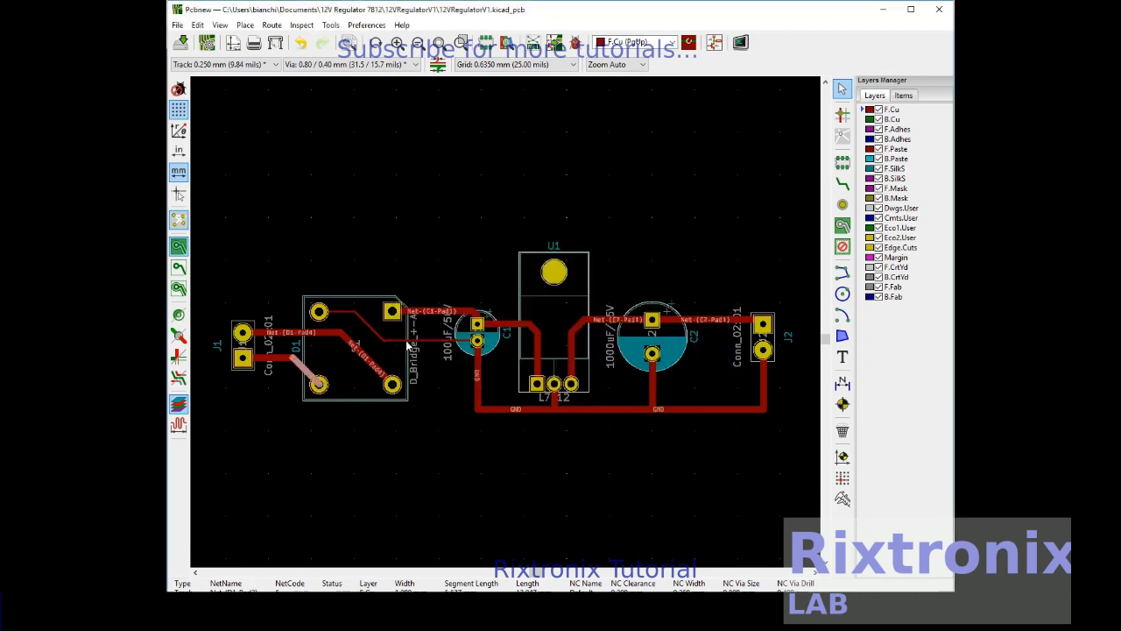
{"action": "left_click", "coordinate": [429, 341]}
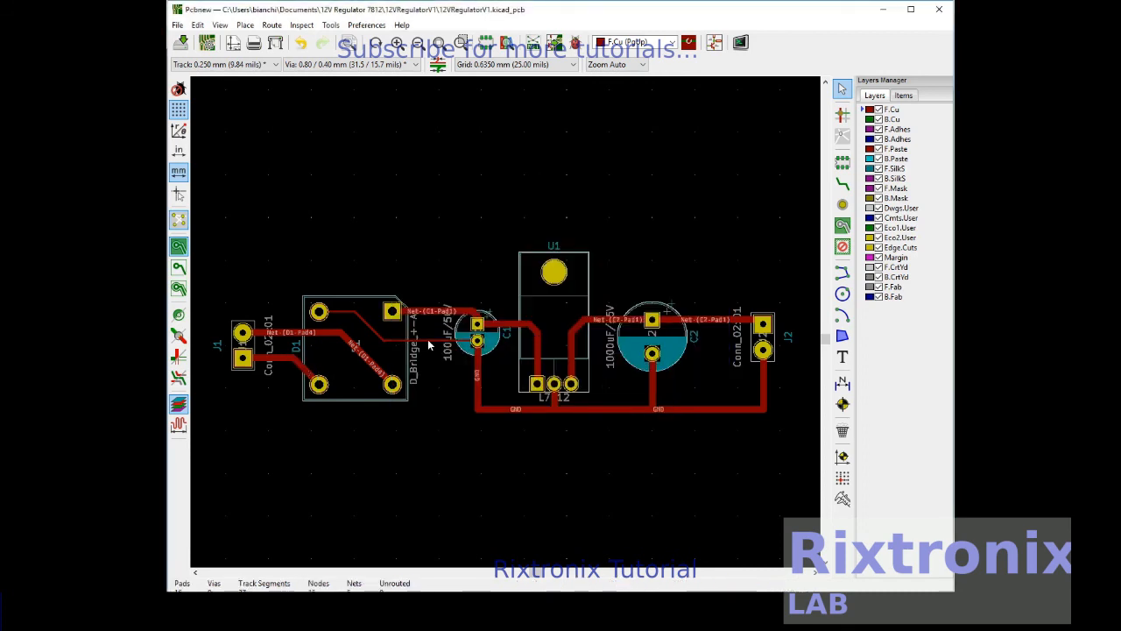
Set the width of the horizontal GND track segment running from C1's round pad toward D1 to 1 mm
{"action": "double_click", "coordinate": [429, 340]}
{"action": "double_click", "coordinate": [495, 373]}
{"action": "type", "text": "1"}
{"action": "left_click", "coordinate": [637, 411]}
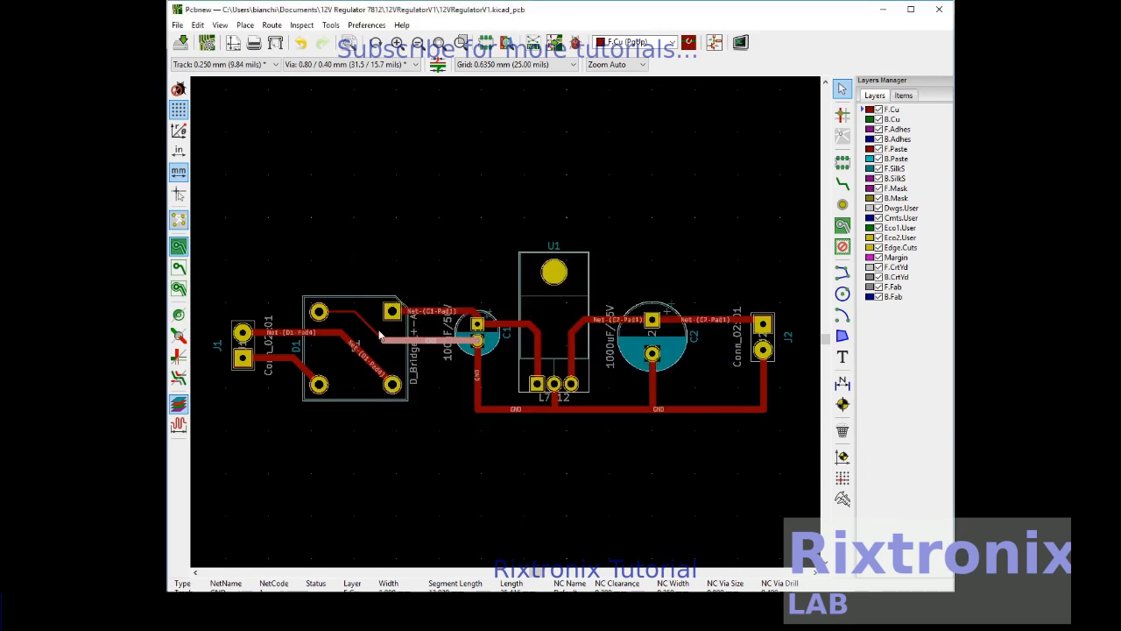
Set the width of the diagonal GND segment inside D1 and the short horizontal segment at D1's upper-left pad to 1 mm
{"action": "double_click", "coordinate": [344, 317]}
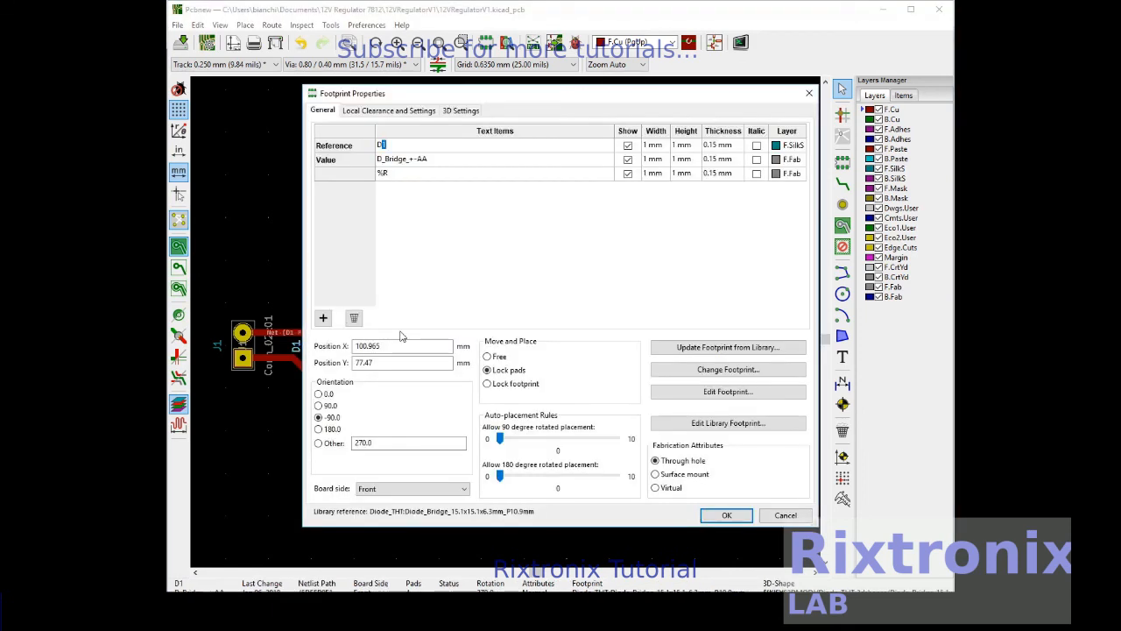
{"action": "key", "text": "Escape"}
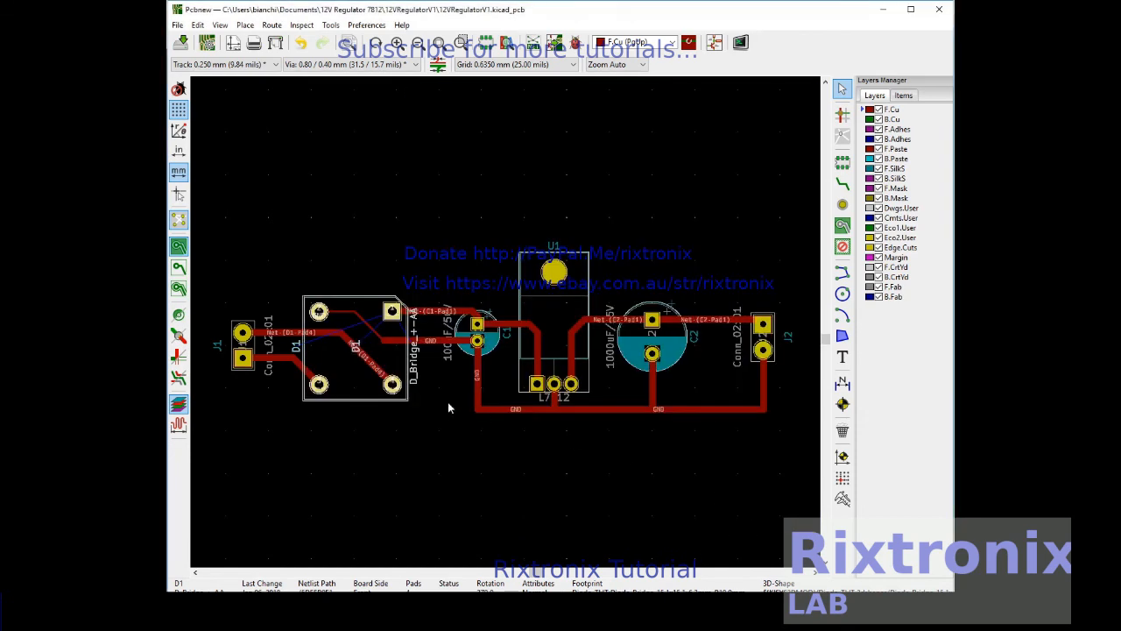
{"action": "double_click", "coordinate": [366, 324]}
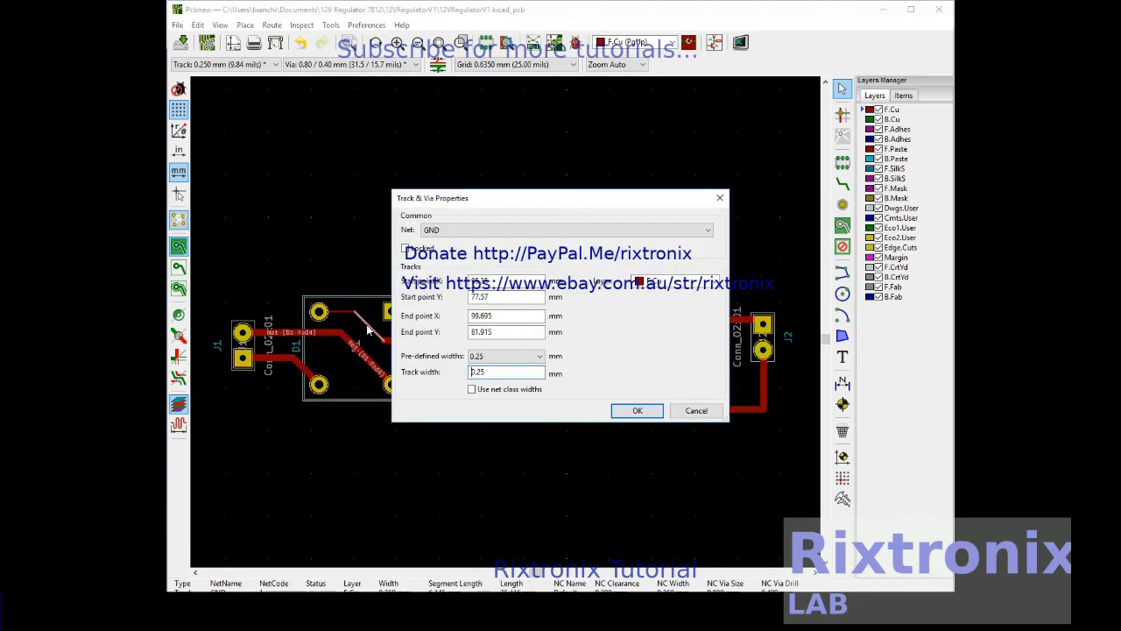
{"action": "left_click_drag", "start_coordinate": [484, 374], "coordinate": [444, 372]}
{"action": "type", "text": "1"}
{"action": "left_click", "coordinate": [653, 416]}
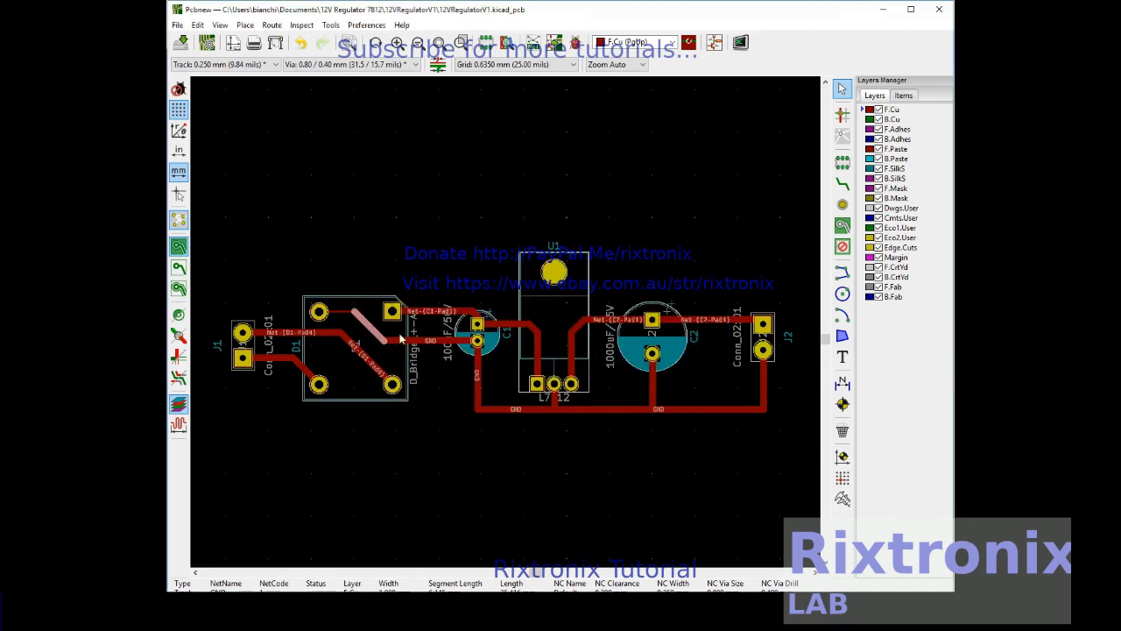
{"action": "double_click", "coordinate": [347, 311]}
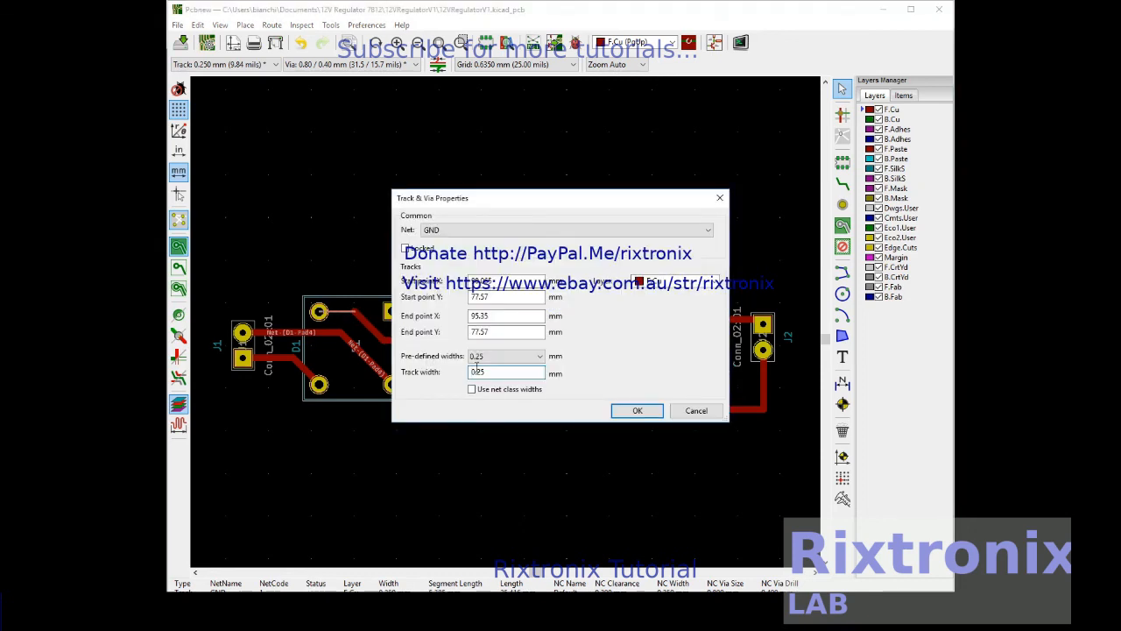
{"action": "left_click_drag", "start_coordinate": [483, 374], "coordinate": [446, 372]}
{"action": "type", "text": "1"}
{"action": "left_click", "coordinate": [638, 411]}
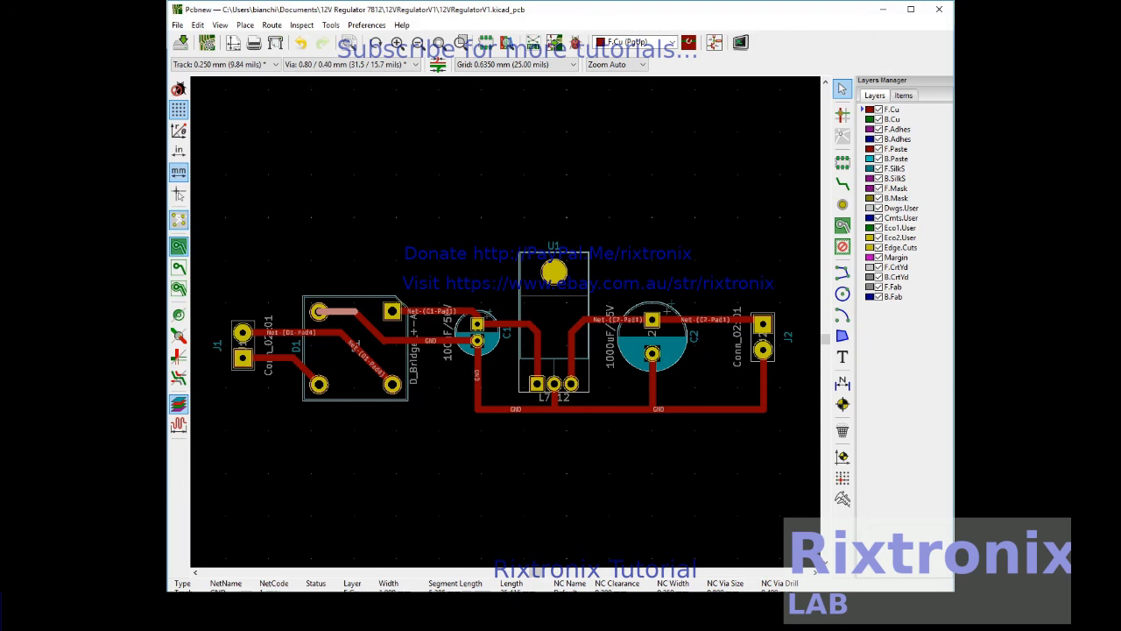
{"action": "scroll", "coordinate": [730, 394], "scroll_direction": "up", "scroll_amount": 3}
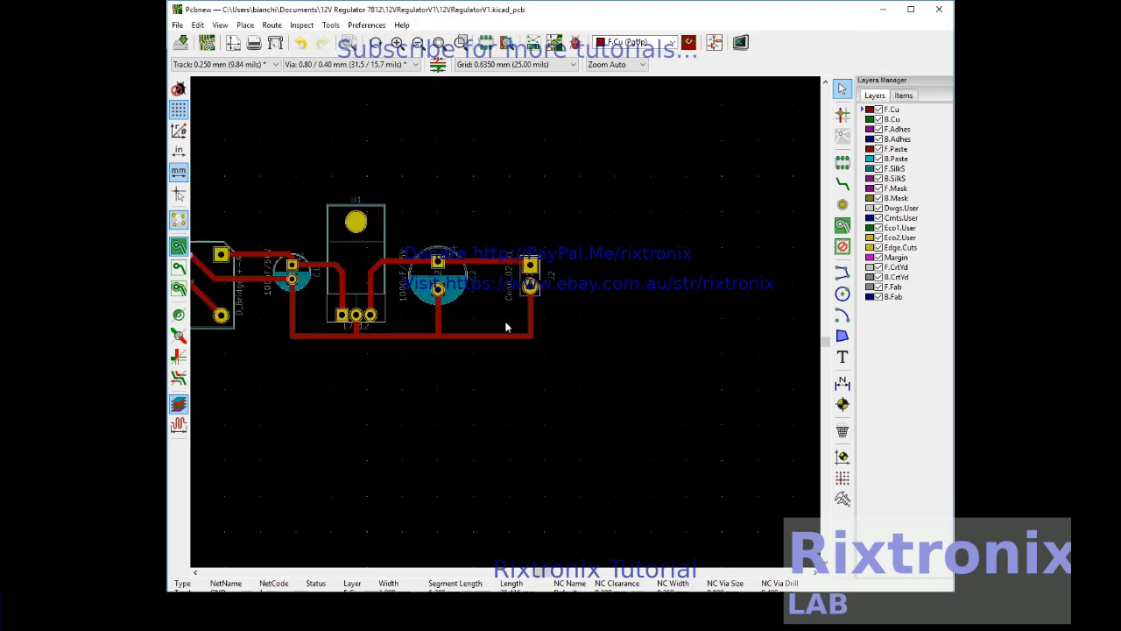
{"action": "scroll", "coordinate": [505, 327], "scroll_direction": "down", "scroll_amount": 3}
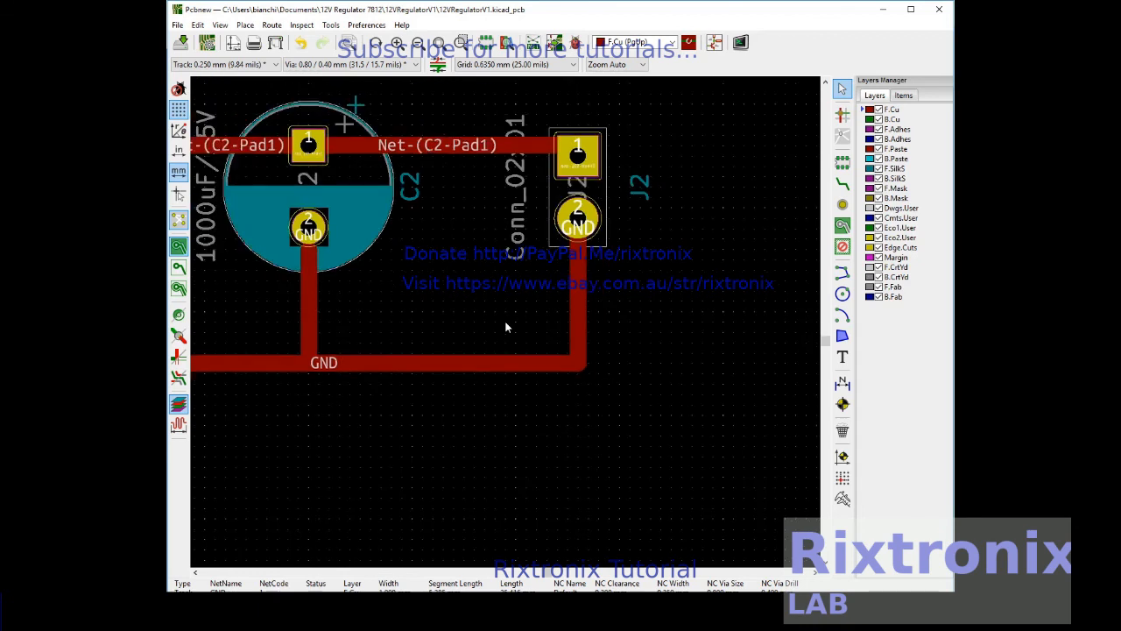
{"action": "scroll", "coordinate": [547, 560], "scroll_direction": "left", "scroll_amount": 5, "text": "ctrl"}
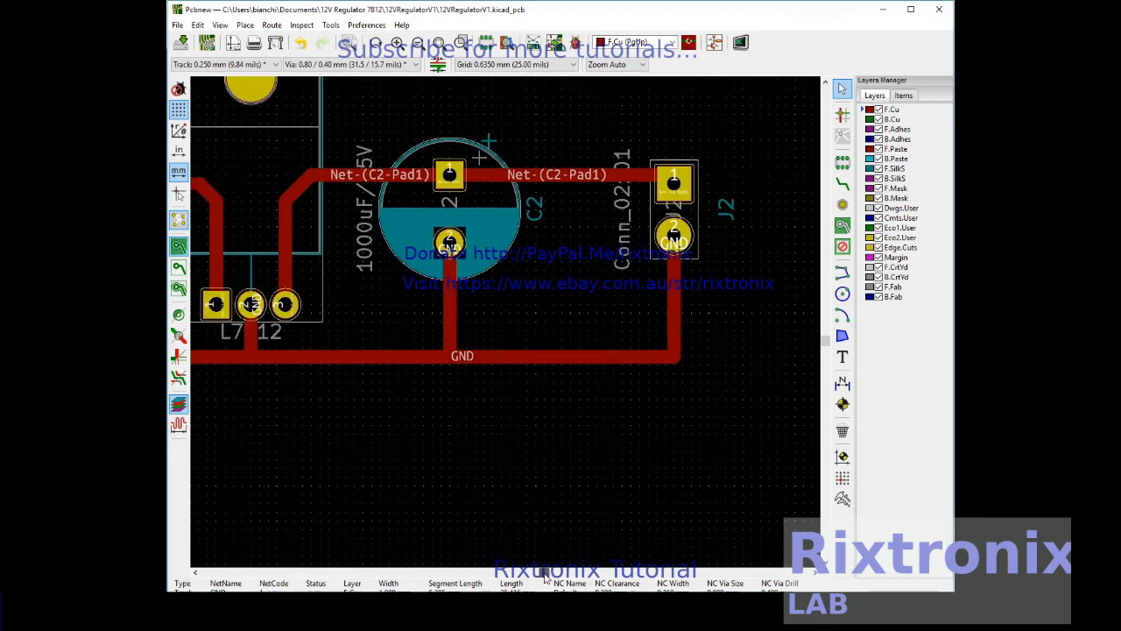
{"action": "scroll", "coordinate": [545, 553], "scroll_direction": "down", "scroll_amount": 1}
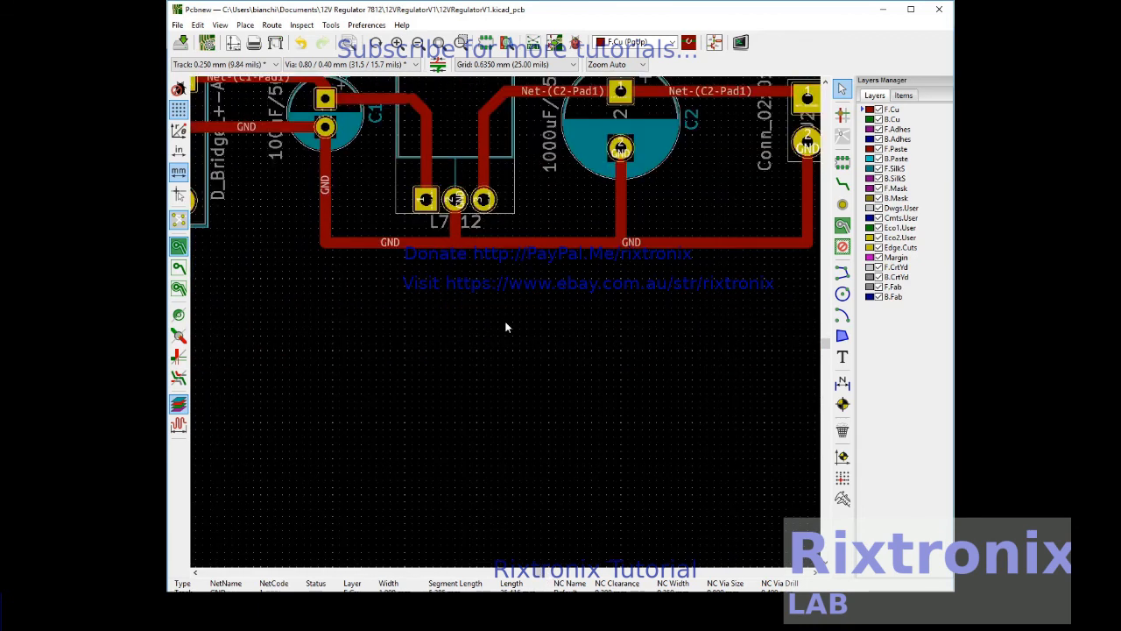
{"action": "scroll", "coordinate": [506, 327], "scroll_direction": "down", "scroll_amount": 2}
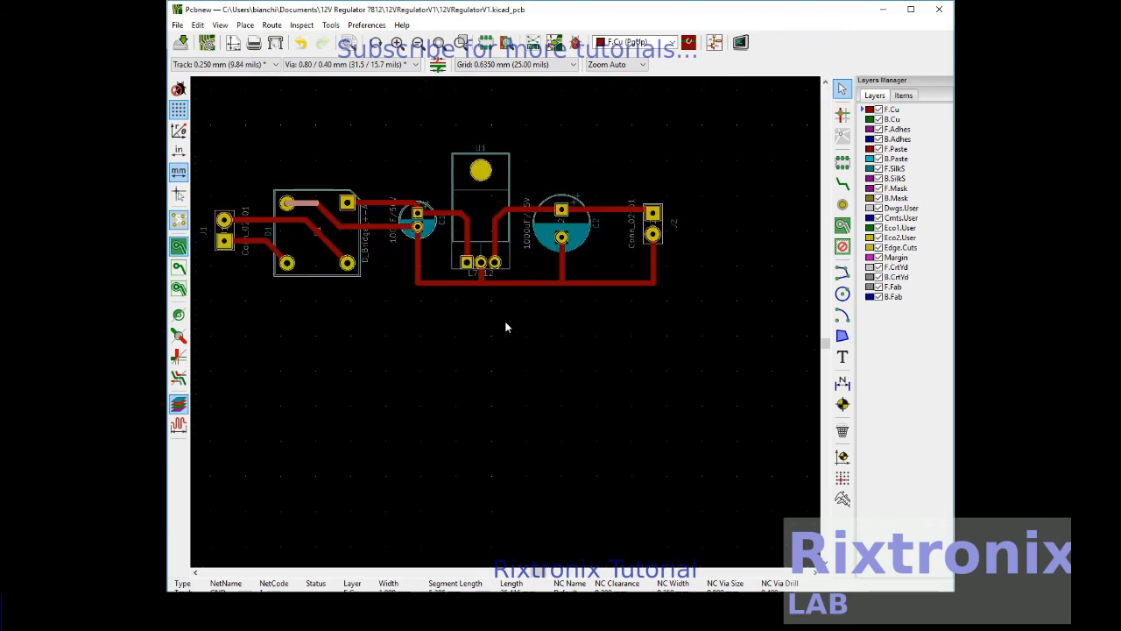